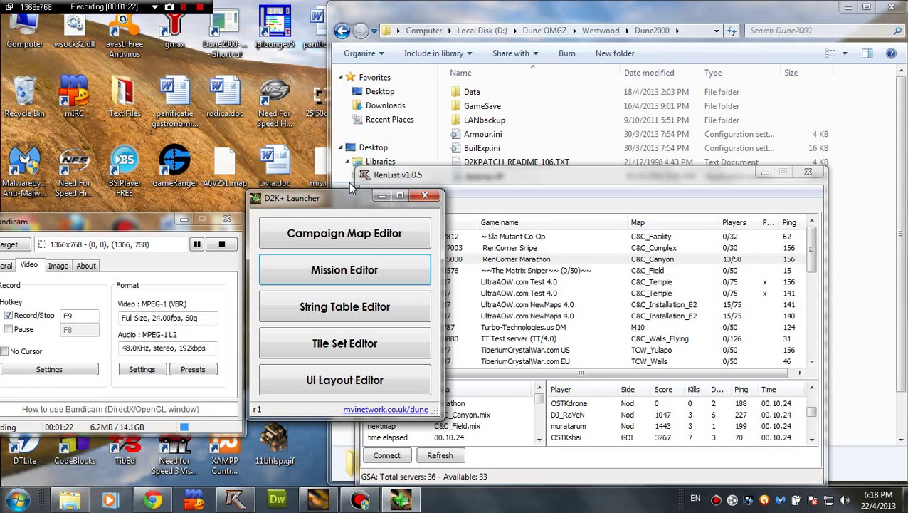
- Launch the Mission Editor from the D2K+ Launcher and reposition its window on the desktop
{"action": "left_click_drag", "start_coordinate": [331, 200], "coordinate": [326, 184]}
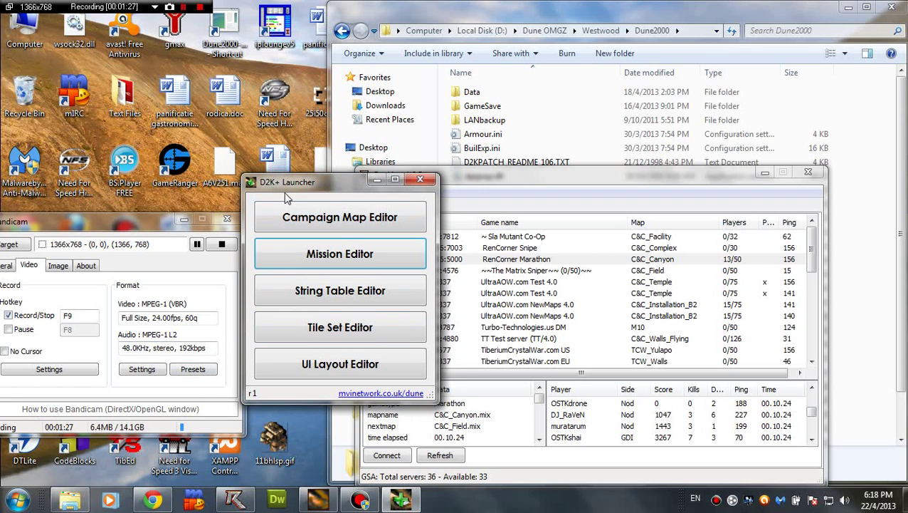
{"action": "left_click_drag", "start_coordinate": [324, 193], "coordinate": [294, 155]}
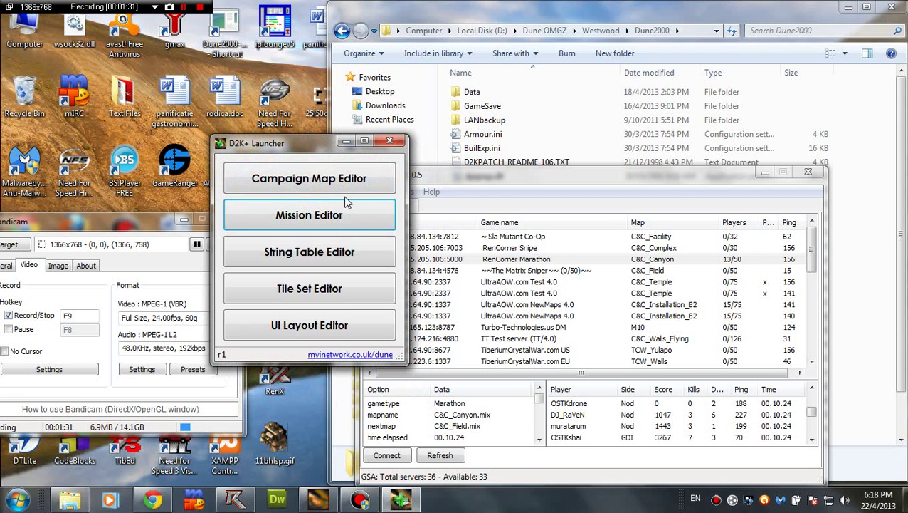
{"action": "left_click", "coordinate": [361, 224]}
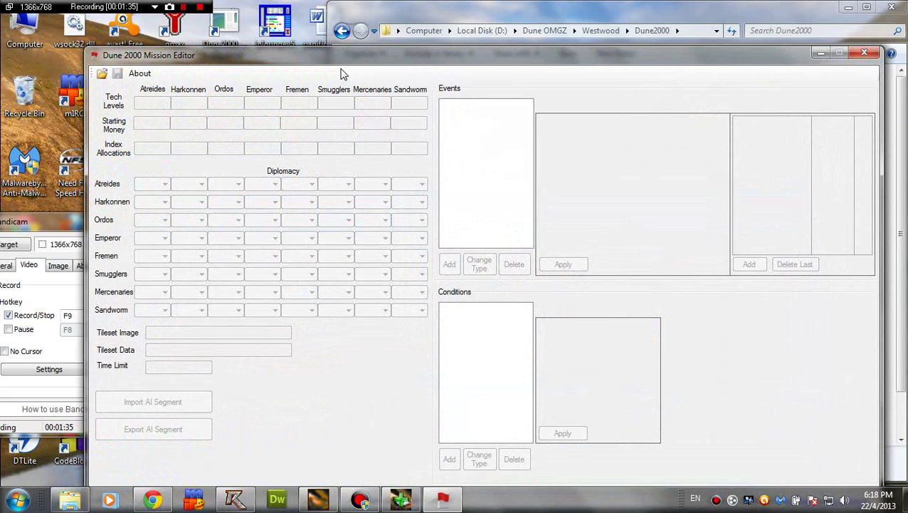
{"action": "left_click_drag", "start_coordinate": [352, 60], "coordinate": [322, 41]}
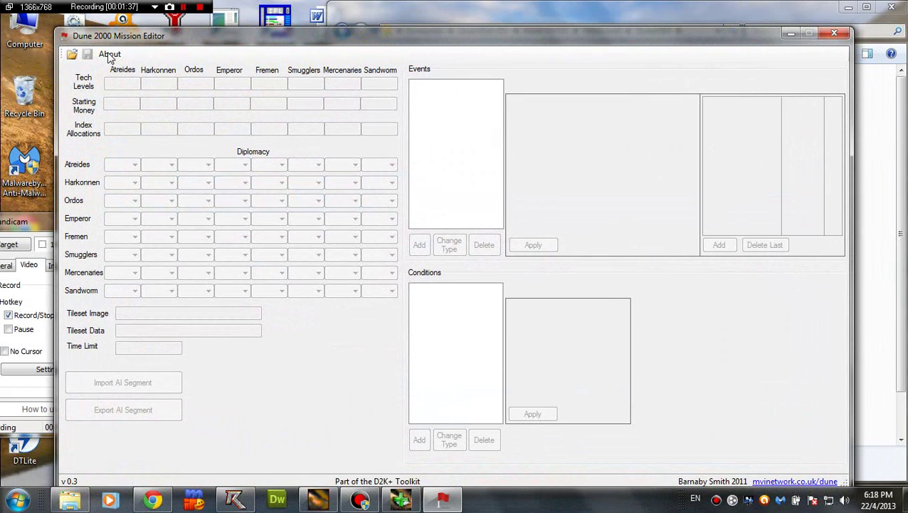
{"action": "left_click_drag", "start_coordinate": [184, 38], "coordinate": [174, 37]}
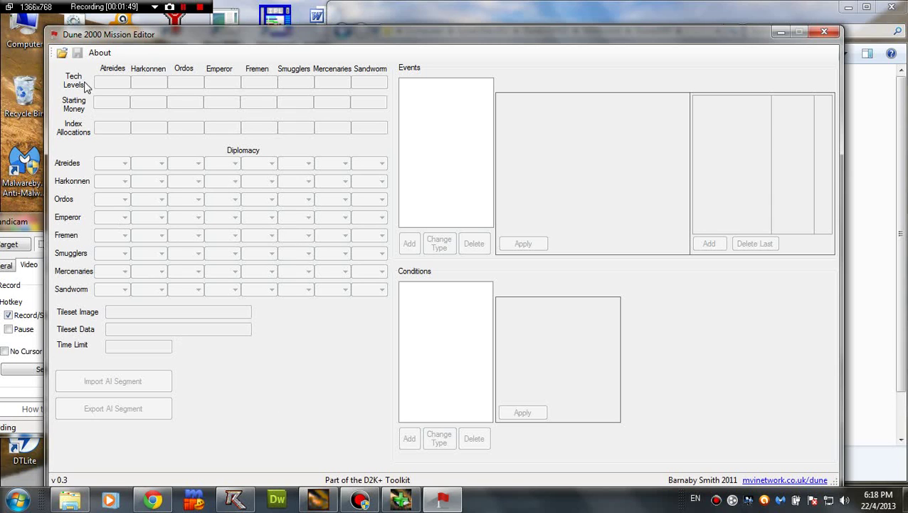
- Open the mission file _PRAC.MIS from the Dune2000 Data\maps folder
{"action": "left_click", "coordinate": [62, 54]}
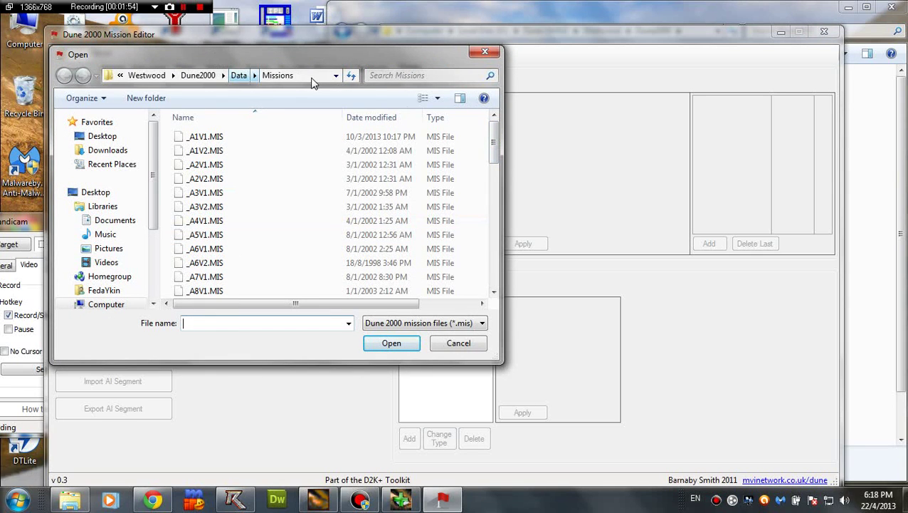
{"action": "left_click", "coordinate": [239, 75]}
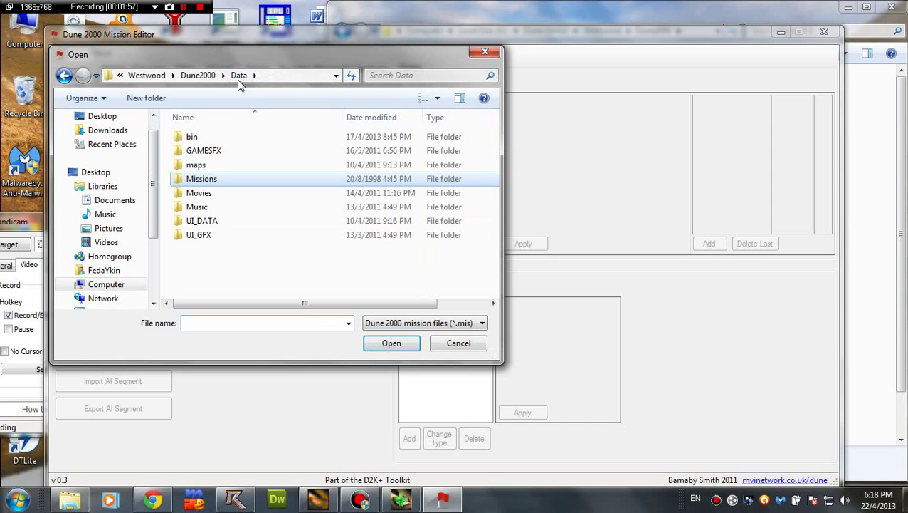
{"action": "left_click", "coordinate": [214, 167]}
{"action": "double_click", "coordinate": [218, 173]}
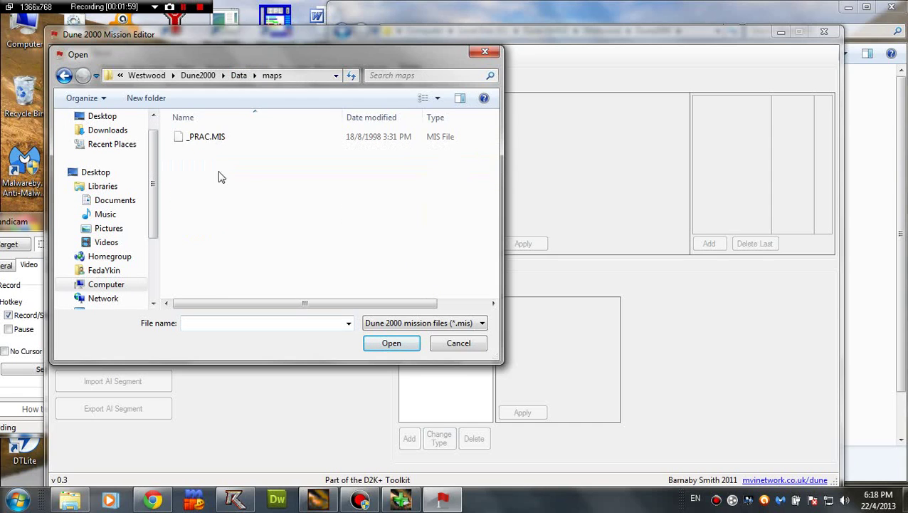
{"action": "left_click", "coordinate": [216, 137]}
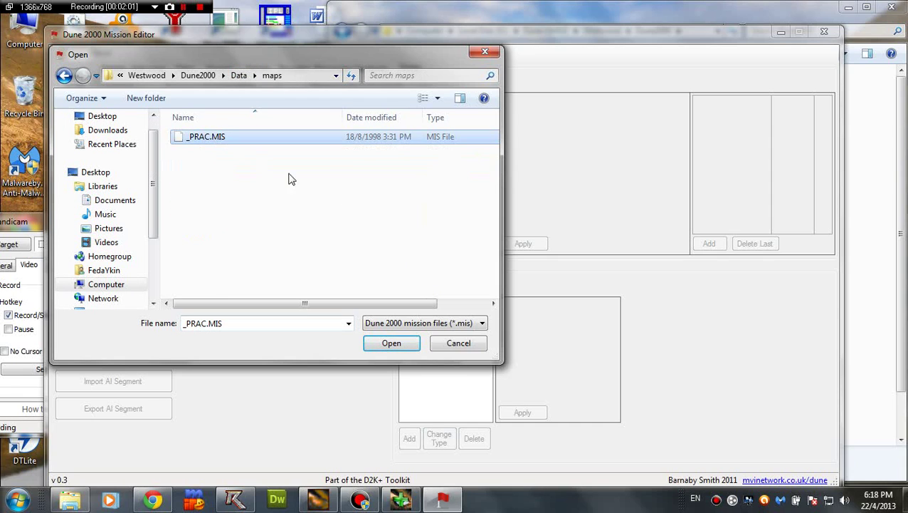
{"action": "left_click", "coordinate": [409, 345]}
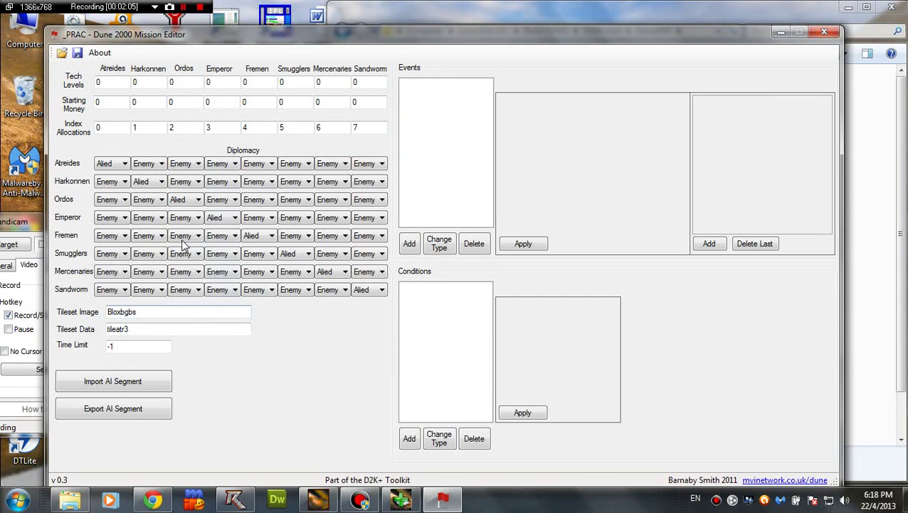
- Inspect the diplomacy choices for Smugglers and Emperor toward Atreides, keeping both set to Enemy
{"action": "left_click_drag", "start_coordinate": [147, 40], "coordinate": [140, 37]}
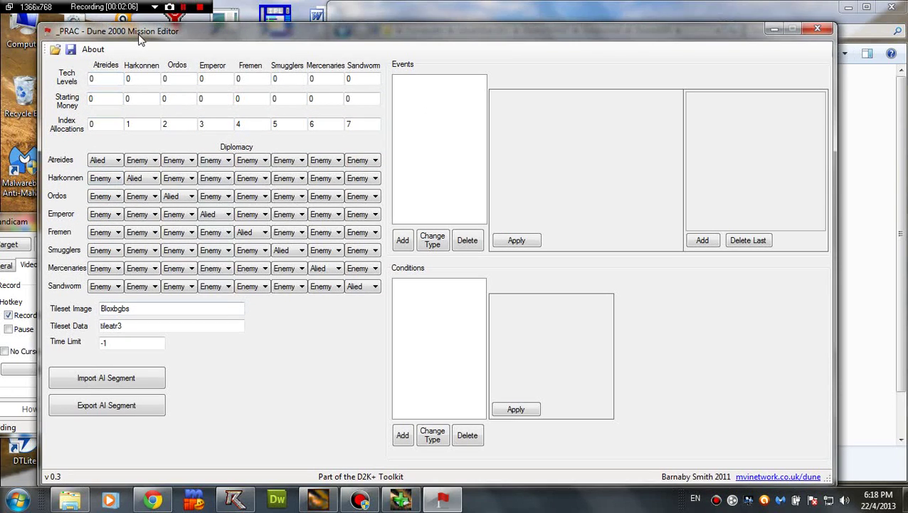
{"action": "left_click", "coordinate": [114, 251]}
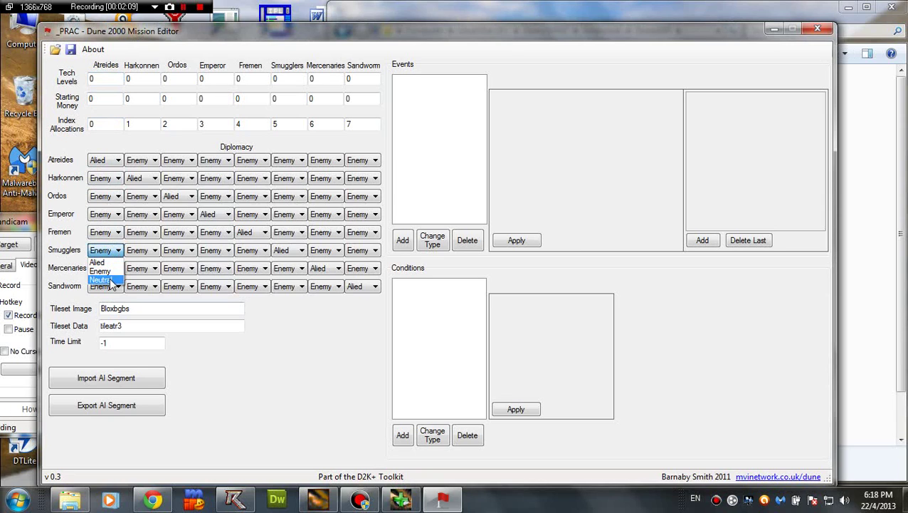
{"action": "left_click", "coordinate": [113, 272]}
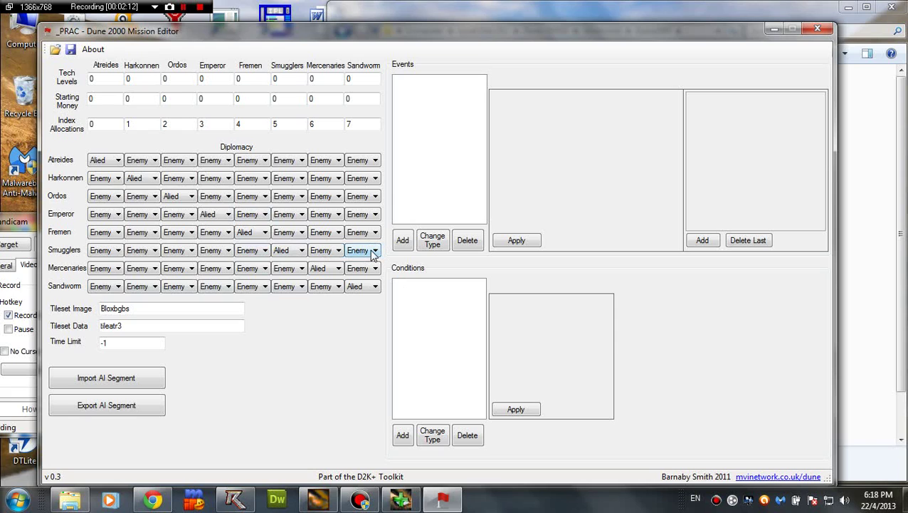
{"action": "left_click", "coordinate": [94, 215]}
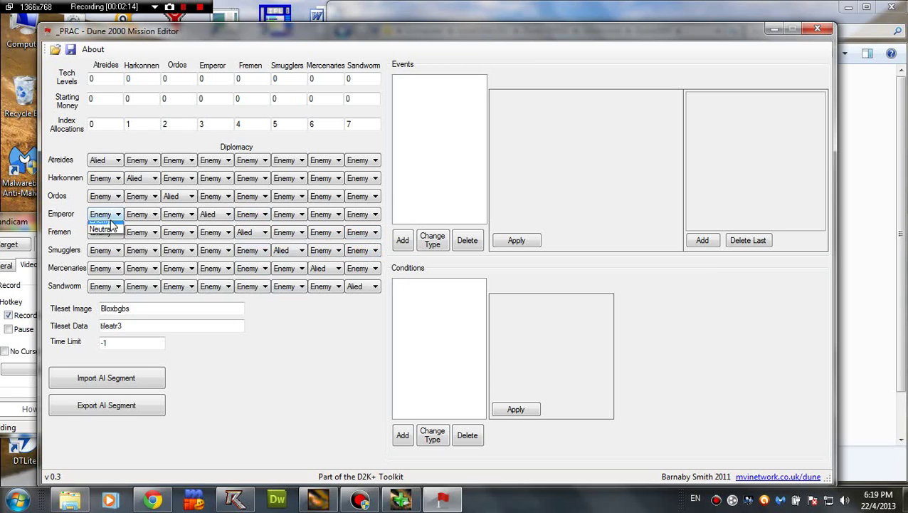
{"action": "left_click", "coordinate": [108, 234]}
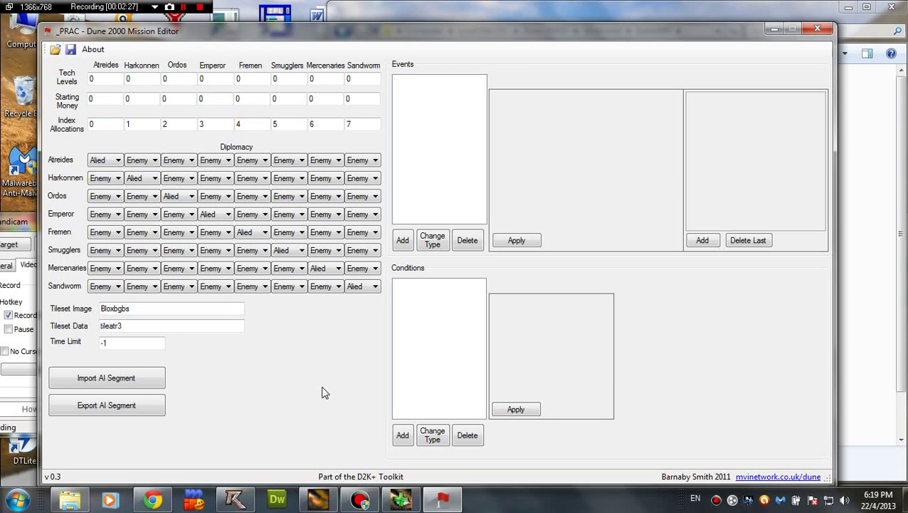
- Start exporting an AI segment from the mission, using side index 0 as the source
{"action": "double_click", "coordinate": [92, 123]}
{"action": "left_click", "coordinate": [95, 410]}
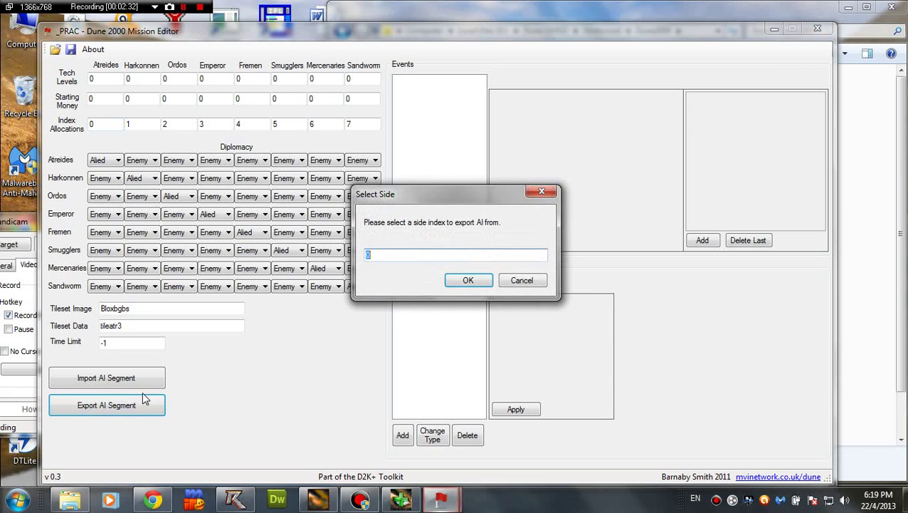
{"action": "left_click_drag", "start_coordinate": [417, 198], "coordinate": [462, 141]}
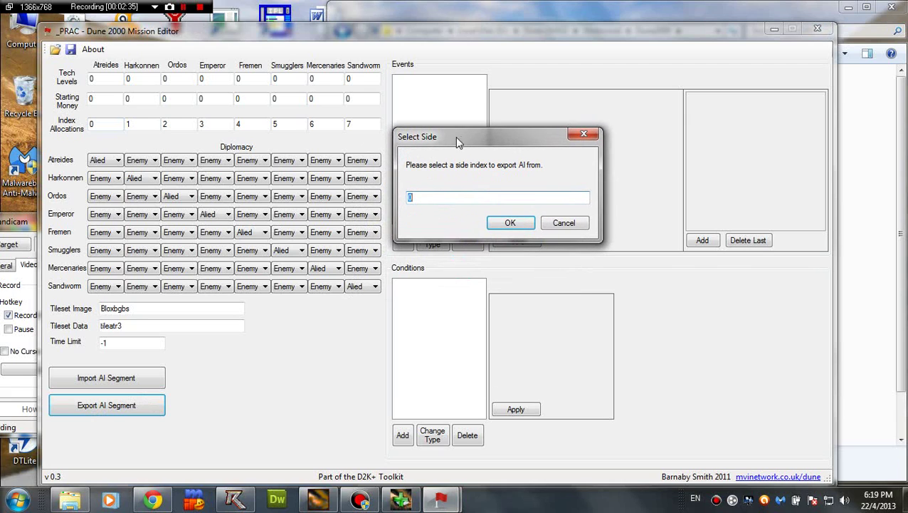
{"action": "double_click", "coordinate": [410, 197]}
{"action": "double_click", "coordinate": [411, 197]}
{"action": "left_click_drag", "start_coordinate": [476, 140], "coordinate": [491, 92]}
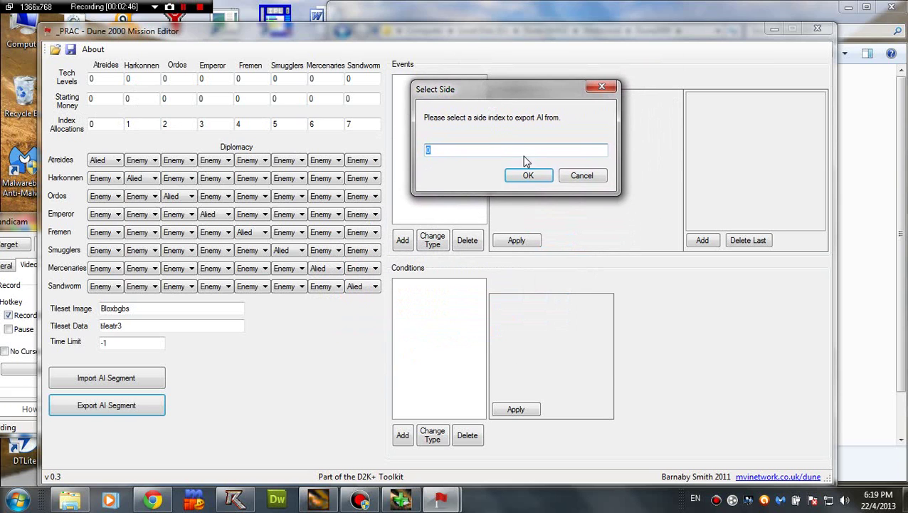
{"action": "left_click", "coordinate": [530, 178]}
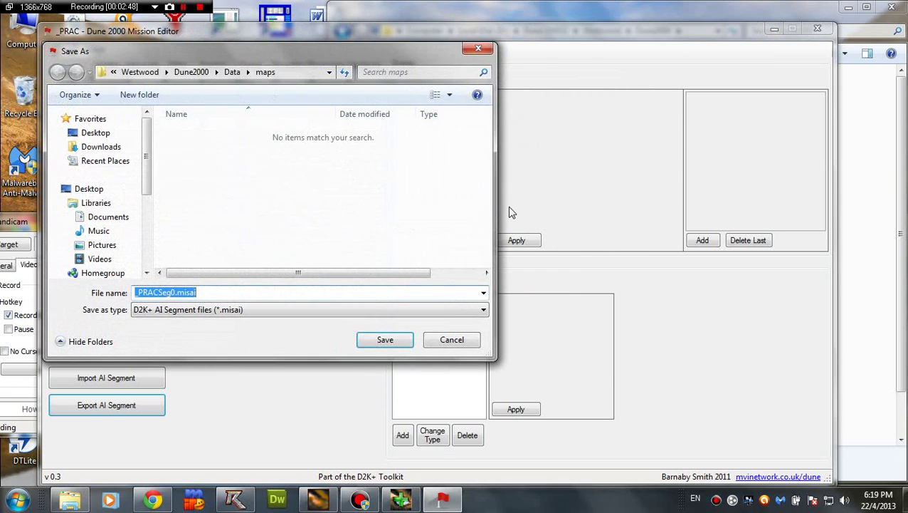
- Save the exported AI segment to the Desktop as _PRACSeg0.misai, replacing the existing file
{"action": "left_click", "coordinate": [112, 134]}
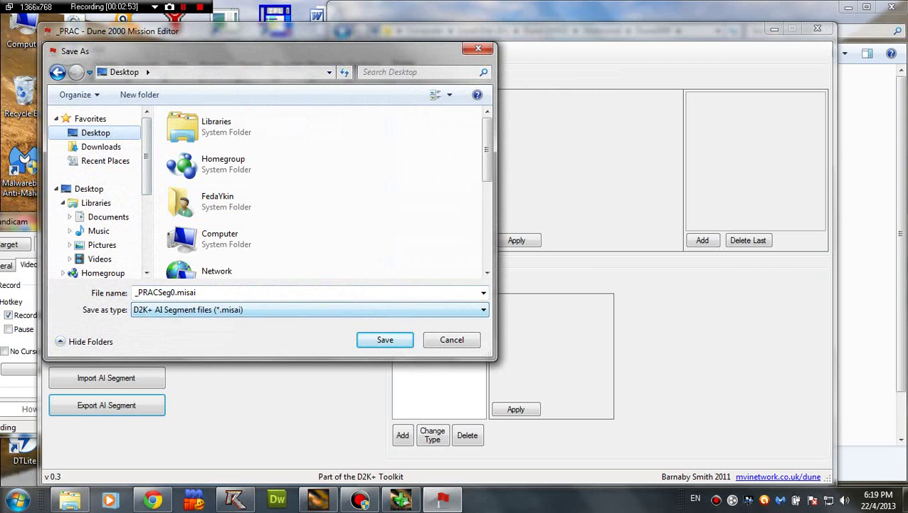
{"action": "left_click", "coordinate": [222, 292]}
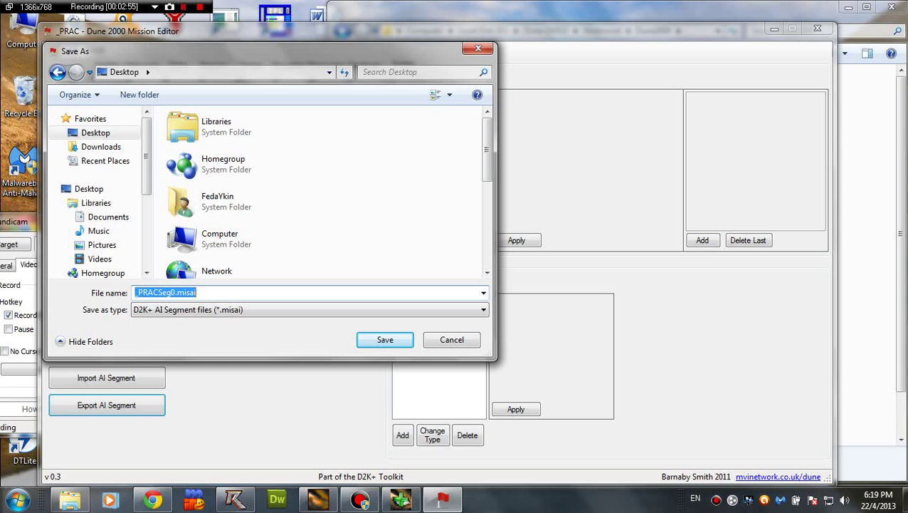
{"action": "left_click", "coordinate": [222, 292]}
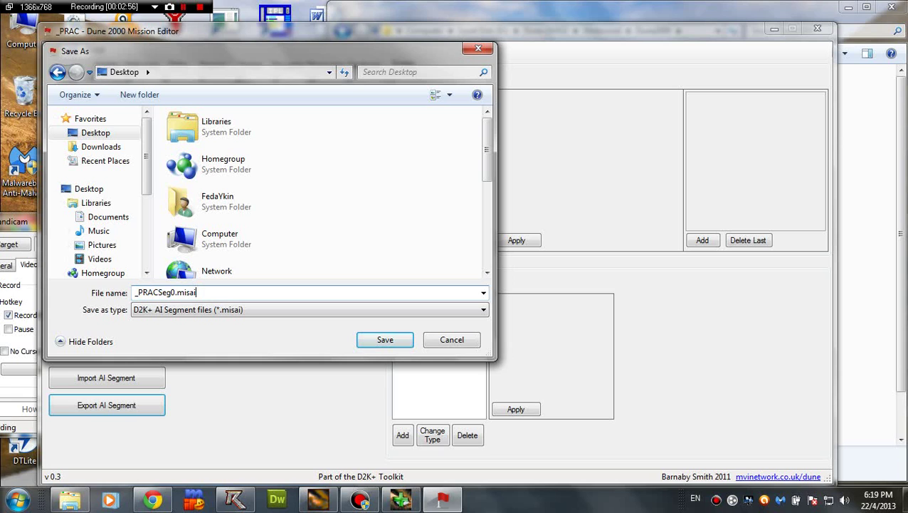
{"action": "left_click", "coordinate": [383, 343]}
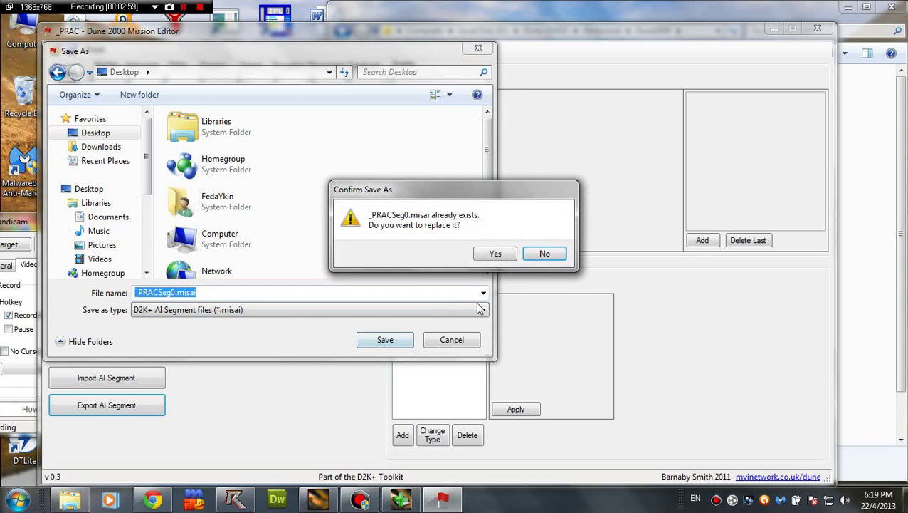
{"action": "left_click", "coordinate": [494, 255]}
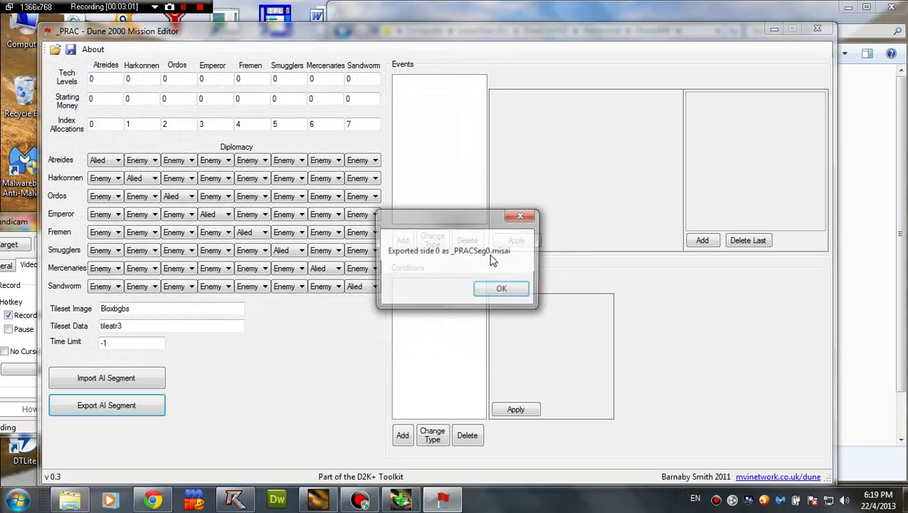
{"action": "left_click_drag", "start_coordinate": [463, 225], "coordinate": [512, 125]}
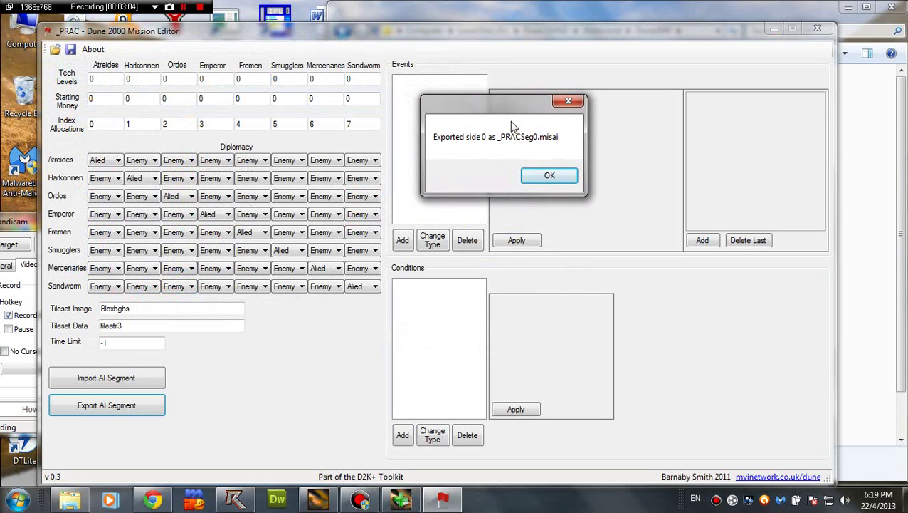
{"action": "left_click", "coordinate": [550, 176]}
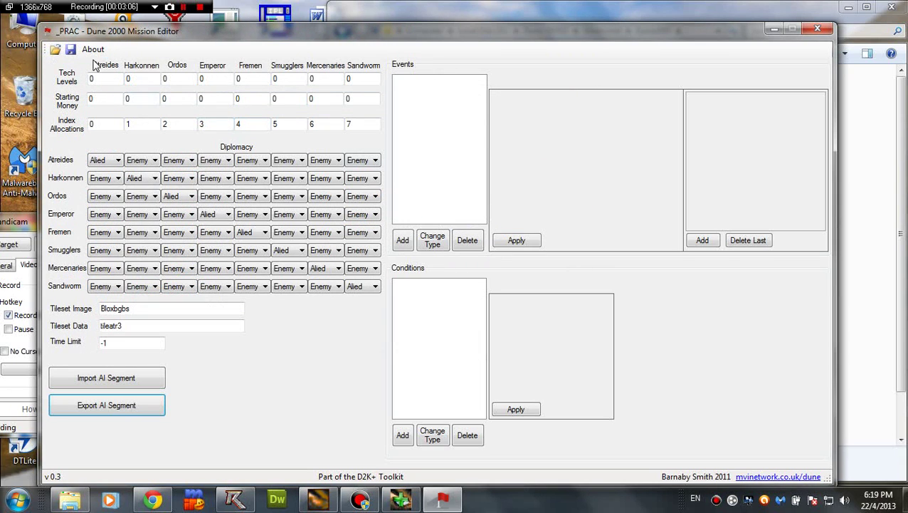
- Start opening another mission file and browse to Local Disk (D:)
{"action": "left_click", "coordinate": [55, 49]}
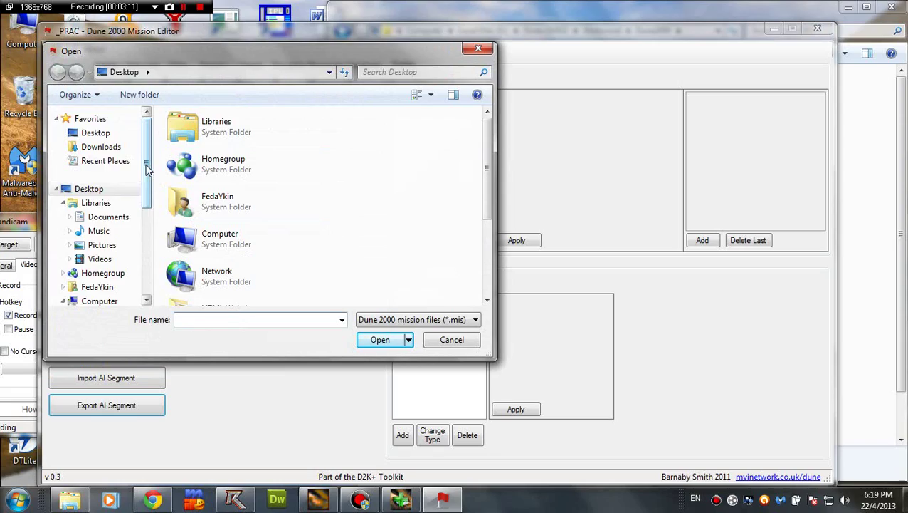
{"action": "left_click_drag", "start_coordinate": [146, 168], "coordinate": [146, 242]}
{"action": "left_click", "coordinate": [113, 239]}
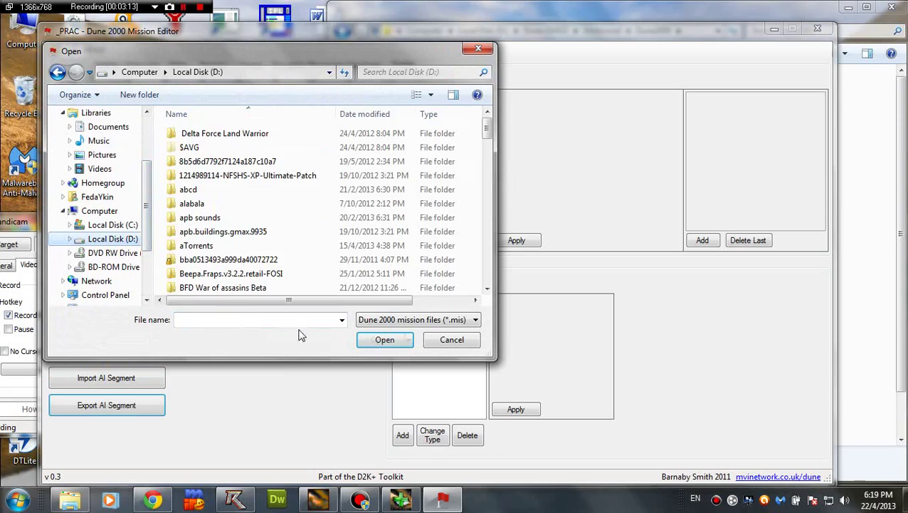
- Switch to the Dune 2000 Campaign Map Editor to check the loaded map, and return to the Mission Editor
{"action": "left_click", "coordinate": [318, 500]}
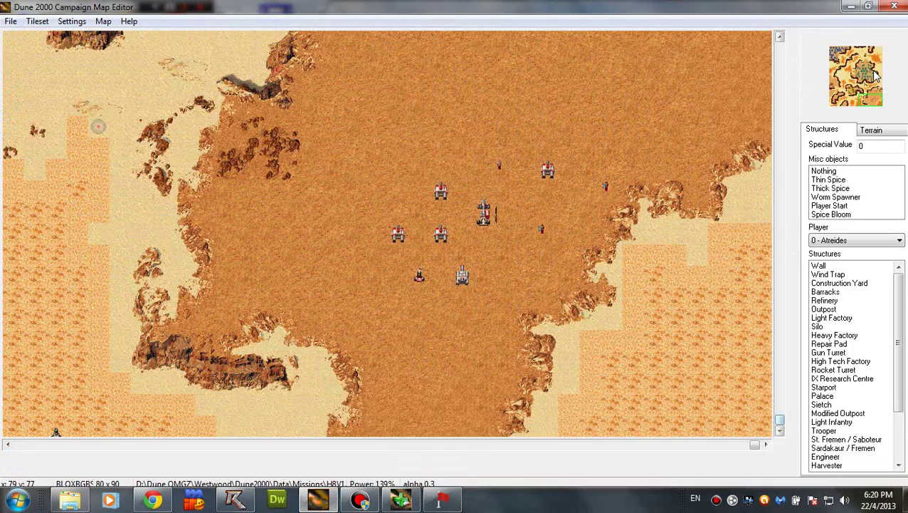
{"action": "left_click_drag", "start_coordinate": [875, 75], "coordinate": [877, 109]}
{"action": "mouse_move", "coordinate": [369, 503]}
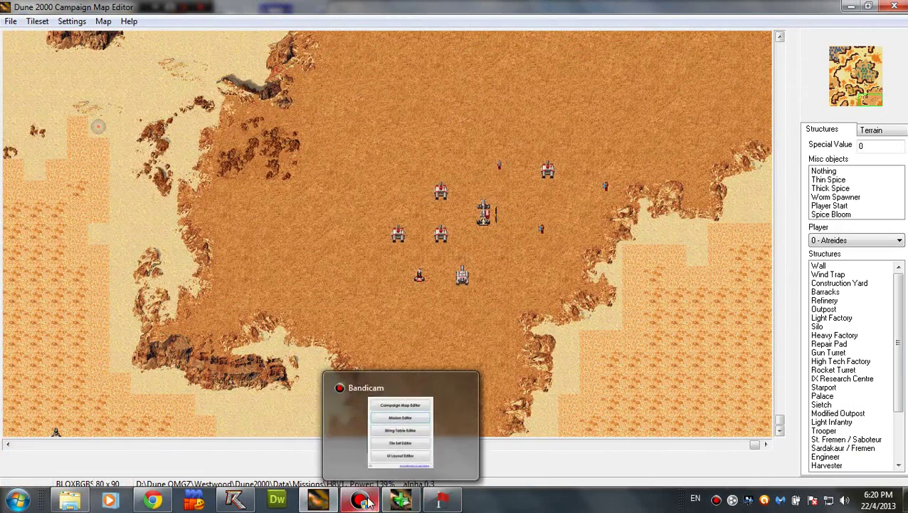
{"action": "left_click", "coordinate": [442, 500]}
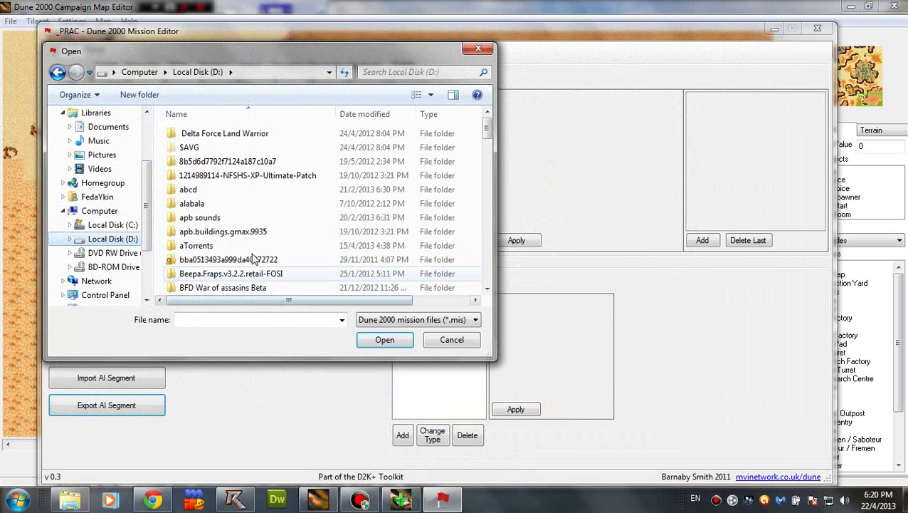
- Browse to the Dune OMGZ\Westwood\Dune2000\Data\Missions folder for the mission file to open
{"action": "scroll", "coordinate": [254, 259], "scroll_direction": "down", "scroll_amount": 2}
{"action": "scroll", "coordinate": [254, 245], "scroll_direction": "down", "scroll_amount": 3}
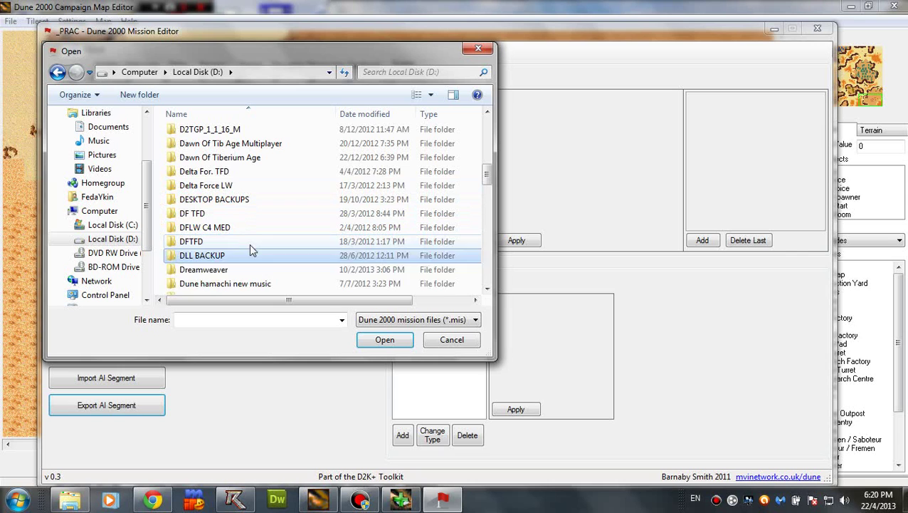
{"action": "scroll", "coordinate": [254, 251], "scroll_direction": "down", "scroll_amount": 4}
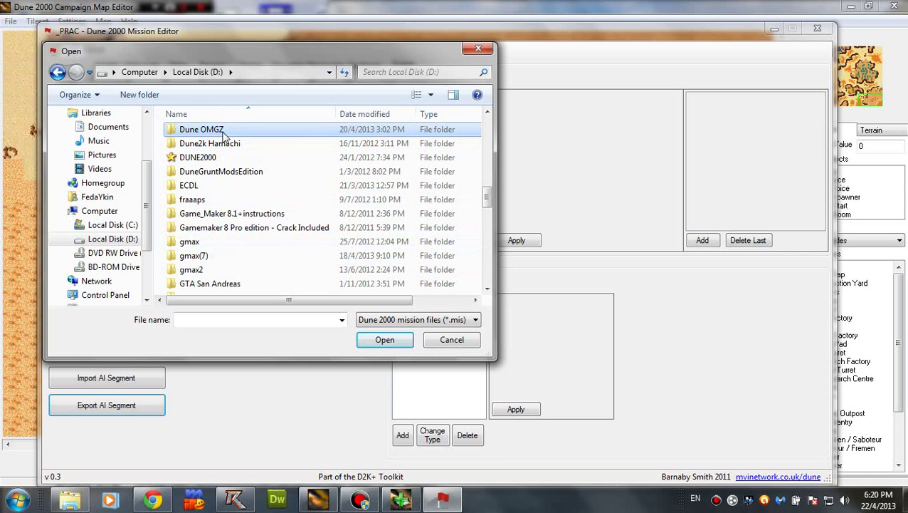
{"action": "double_click", "coordinate": [222, 130]}
{"action": "double_click", "coordinate": [225, 149]}
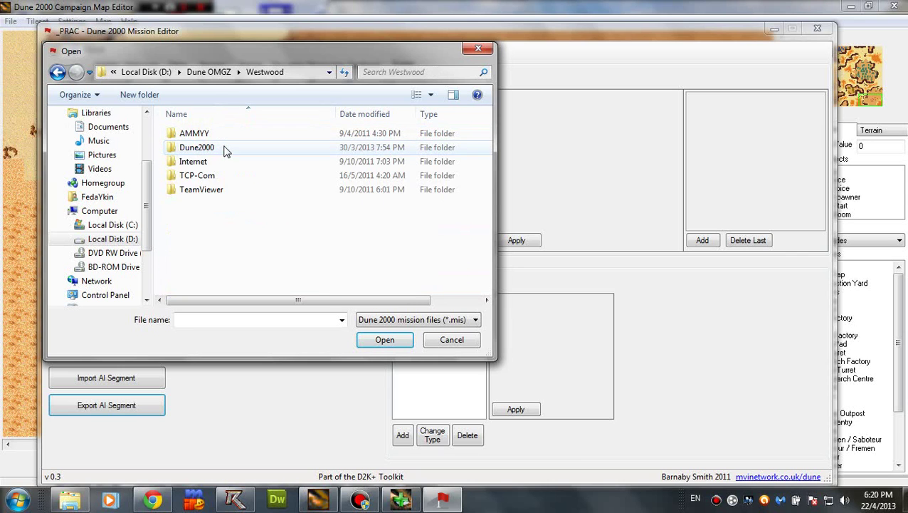
{"action": "double_click", "coordinate": [223, 149]}
{"action": "double_click", "coordinate": [189, 134]}
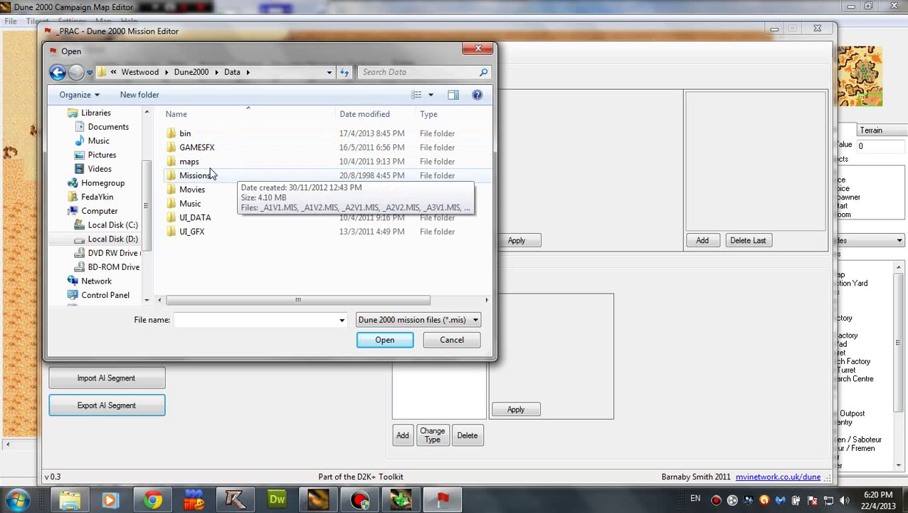
{"action": "double_click", "coordinate": [235, 175]}
- Open the _H8V1.MIS mission file from the Missions folder
{"action": "left_click", "coordinate": [268, 221]}
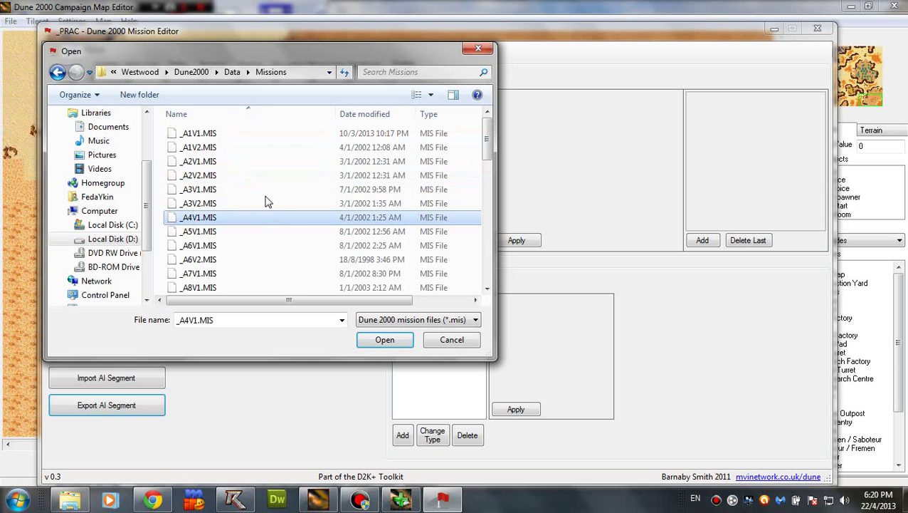
{"action": "scroll", "coordinate": [267, 202], "scroll_direction": "down", "scroll_amount": 15}
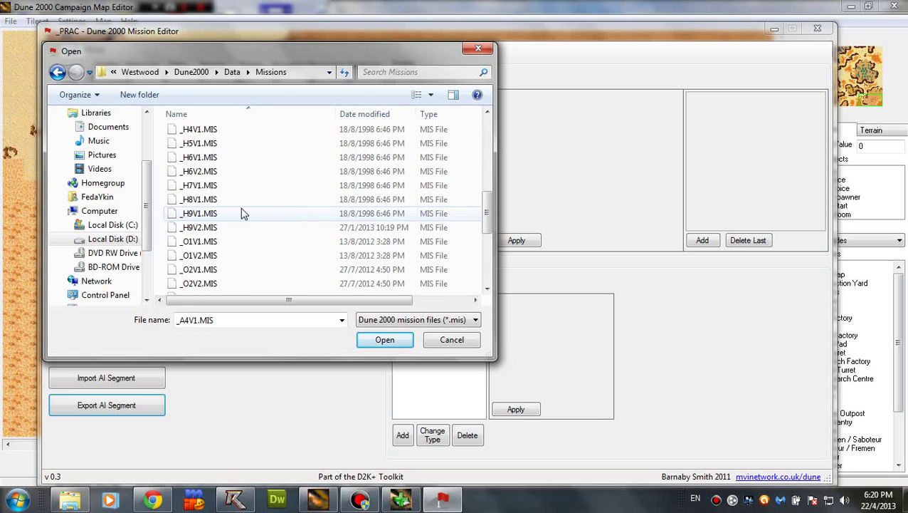
{"action": "double_click", "coordinate": [235, 200]}
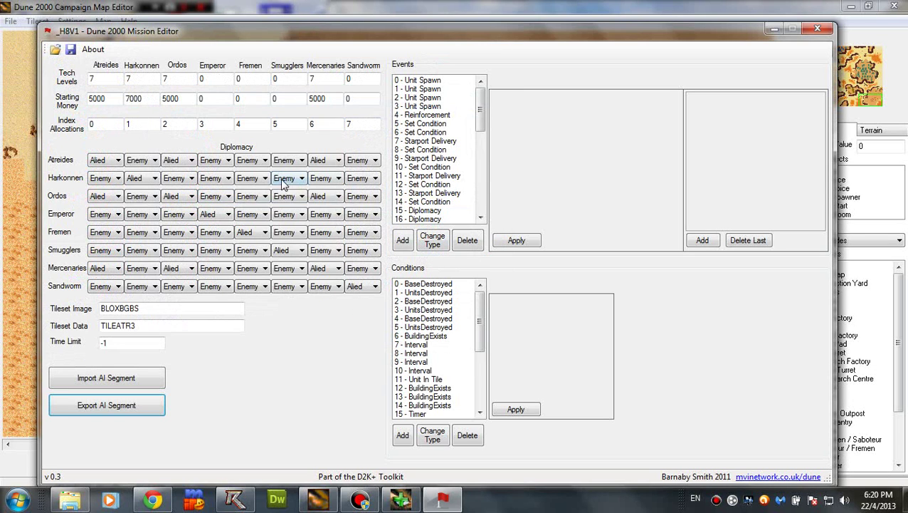
- Start importing an AI segment into the mission, choosing side index 1 as the side to overwrite
{"action": "left_click_drag", "start_coordinate": [182, 24], "coordinate": [242, 20]}
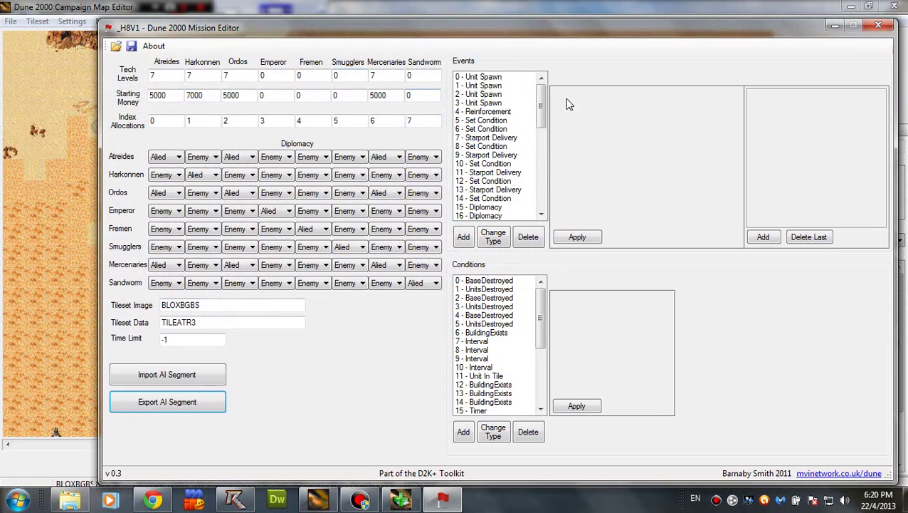
{"action": "scroll", "coordinate": [545, 138], "scroll_direction": "down", "scroll_amount": 1}
{"action": "scroll", "coordinate": [544, 139], "scroll_direction": "down", "scroll_amount": 4}
{"action": "scroll", "coordinate": [534, 114], "scroll_direction": "up", "scroll_amount": 5}
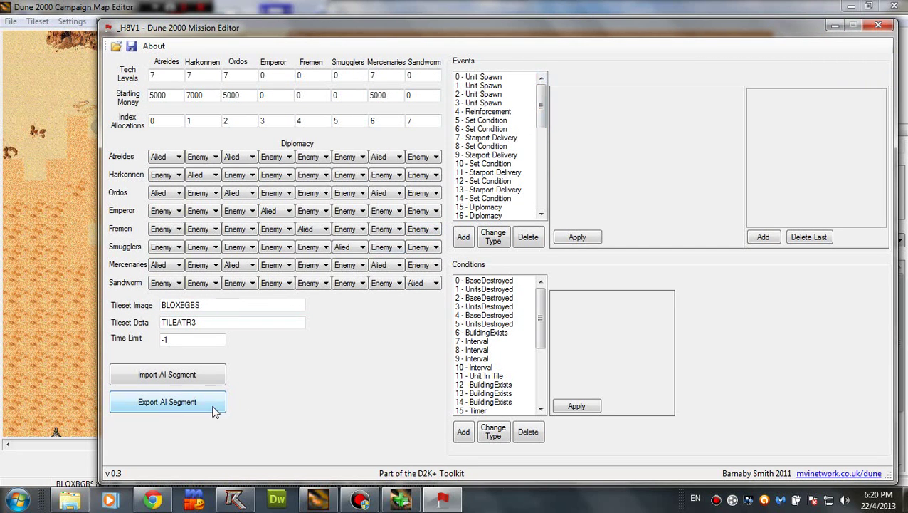
{"action": "left_click", "coordinate": [204, 377]}
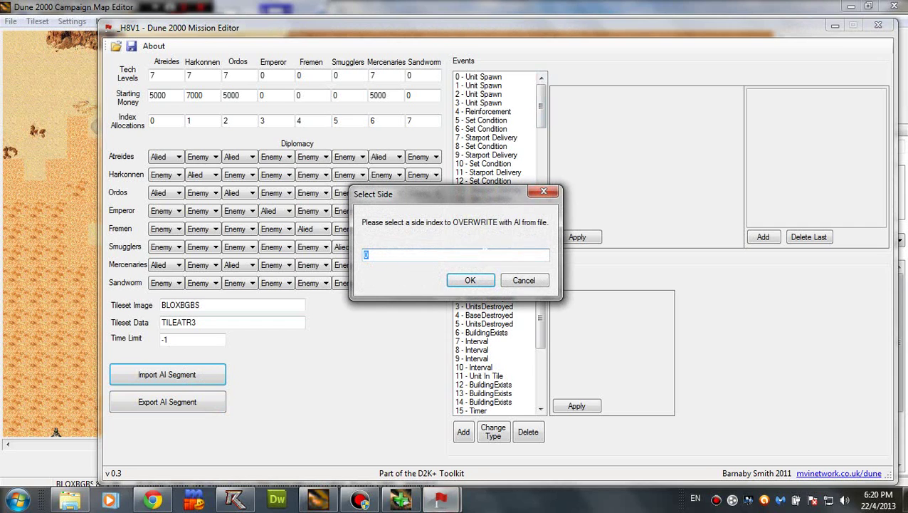
{"action": "left_click_drag", "start_coordinate": [455, 198], "coordinate": [517, 178]}
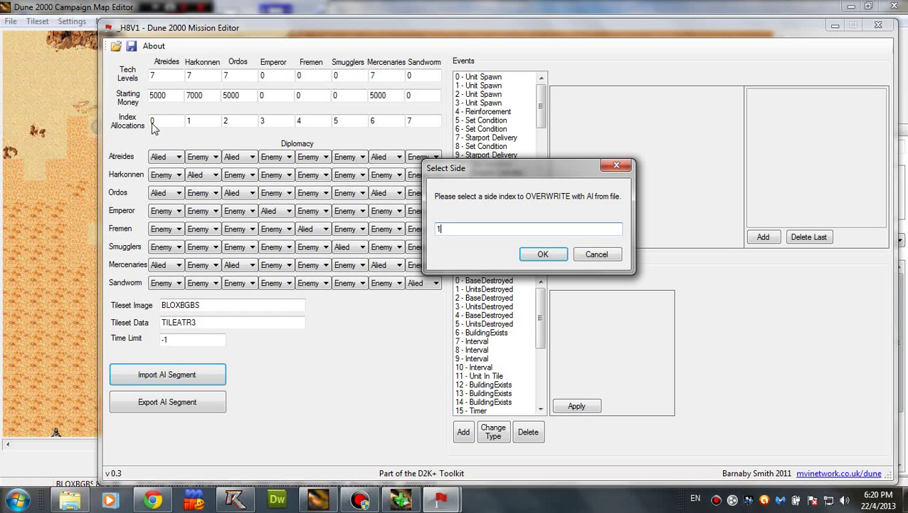
{"action": "left_click", "coordinate": [559, 257]}
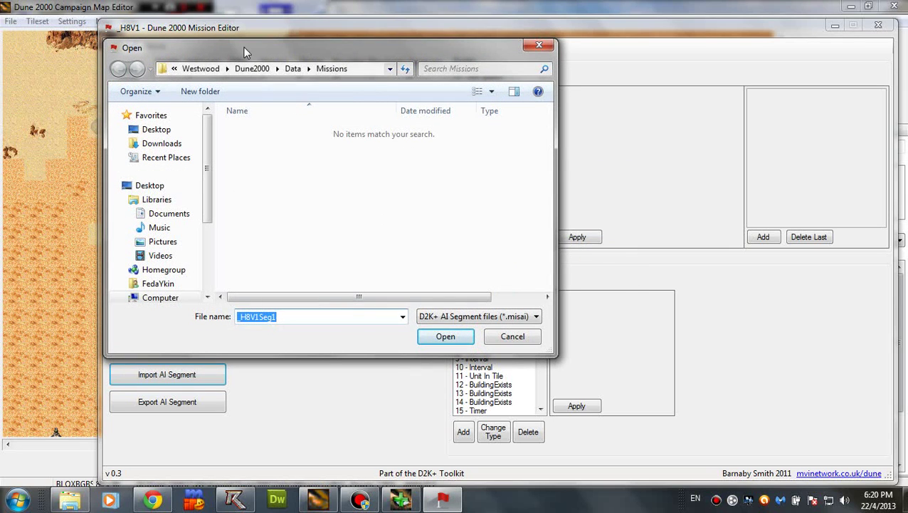
- Load _PRACSeg0.misai from the Desktop as the imported AI segment
{"action": "left_click", "coordinate": [153, 131]}
{"action": "left_click_drag", "start_coordinate": [548, 140], "coordinate": [547, 243]}
{"action": "left_click", "coordinate": [271, 274]}
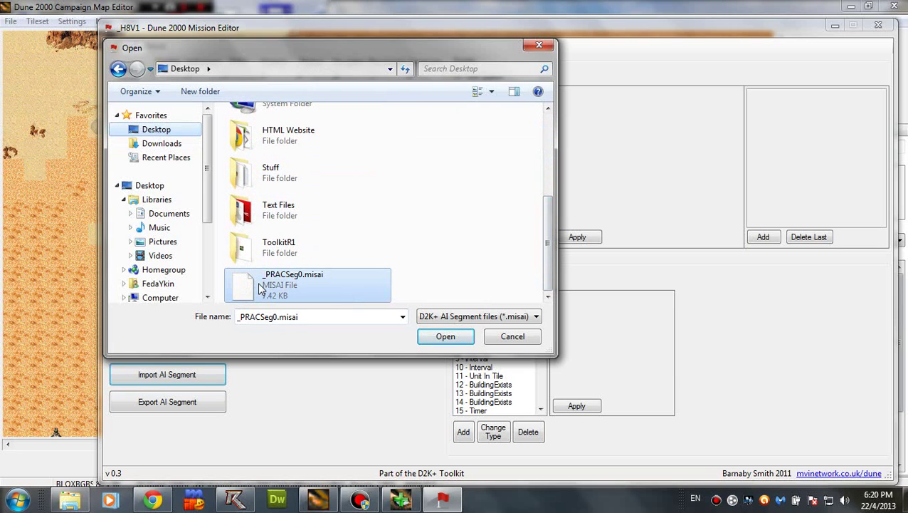
{"action": "left_click", "coordinate": [446, 342]}
{"action": "left_click_drag", "start_coordinate": [472, 225], "coordinate": [521, 147]}
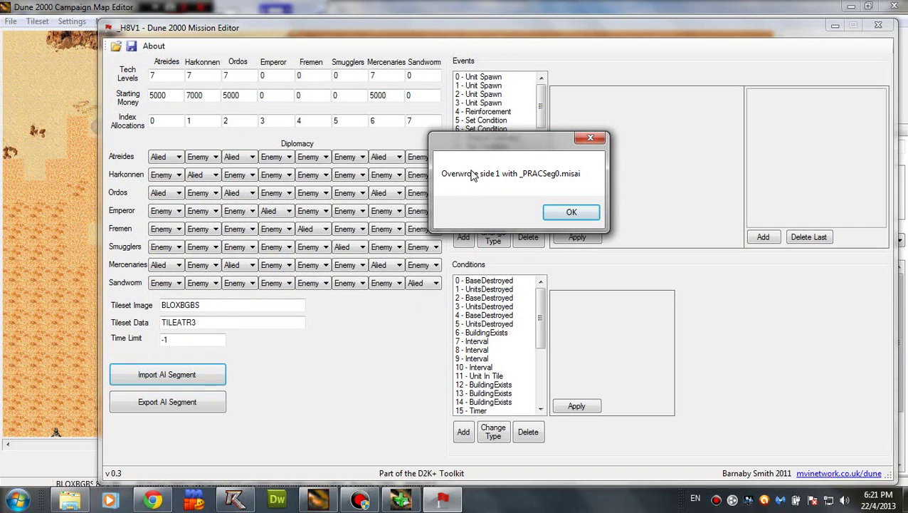
{"action": "left_click", "coordinate": [575, 215]}
- Start saving the mission and find the Dune OMGZ folder on Local Disk (D:)
{"action": "left_click_drag", "start_coordinate": [379, 40], "coordinate": [343, 36]}
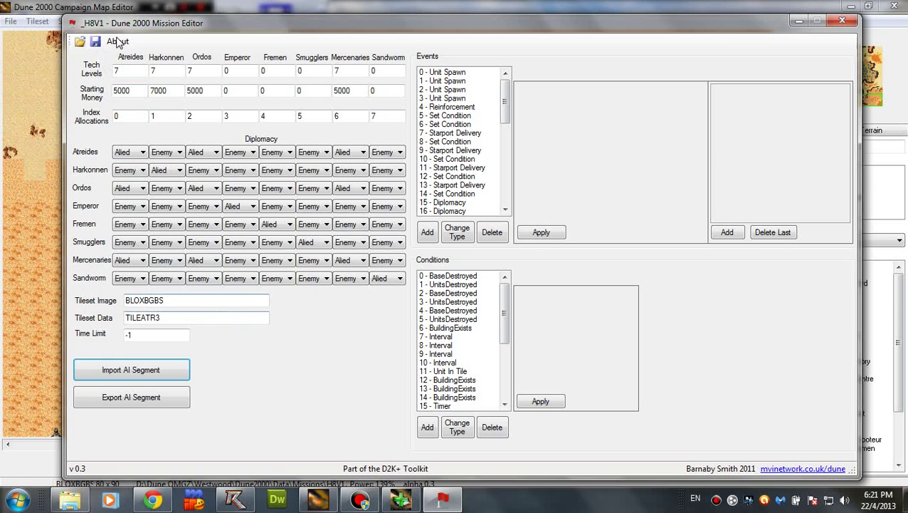
{"action": "left_click_drag", "start_coordinate": [117, 29], "coordinate": [113, 27]}
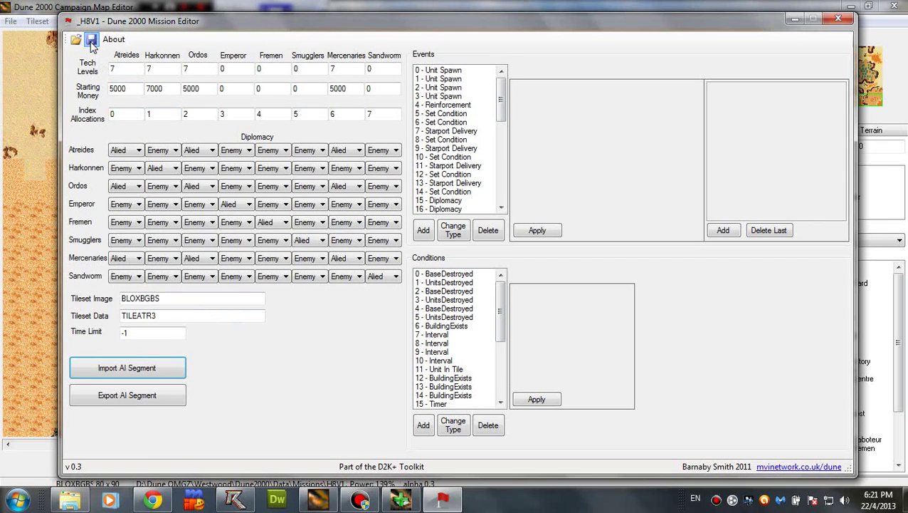
{"action": "left_click", "coordinate": [91, 40]}
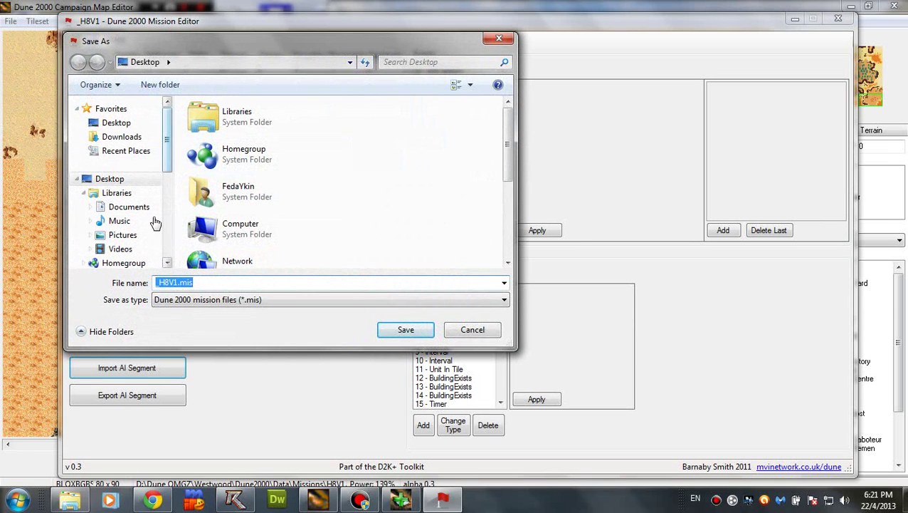
{"action": "scroll", "coordinate": [160, 206], "scroll_direction": "down", "scroll_amount": 3}
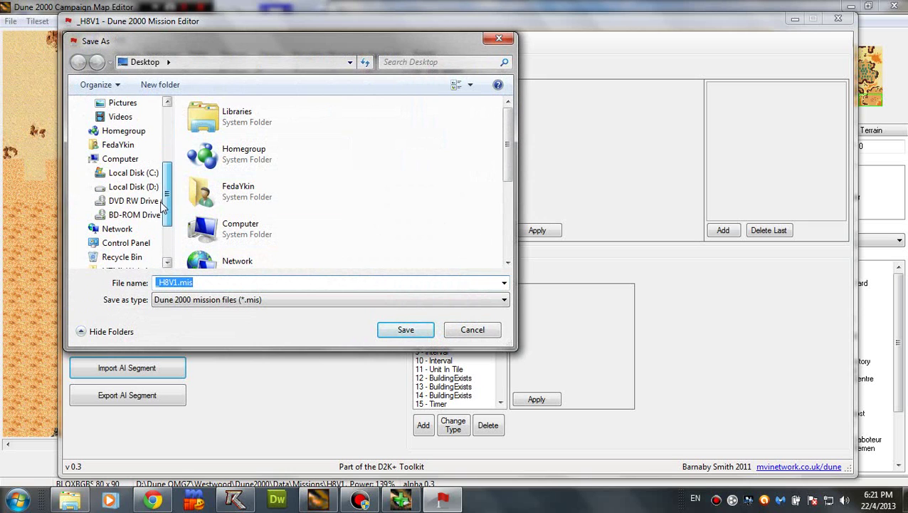
{"action": "left_click", "coordinate": [147, 189]}
{"action": "left_click", "coordinate": [238, 223]}
{"action": "key", "text": "d"}
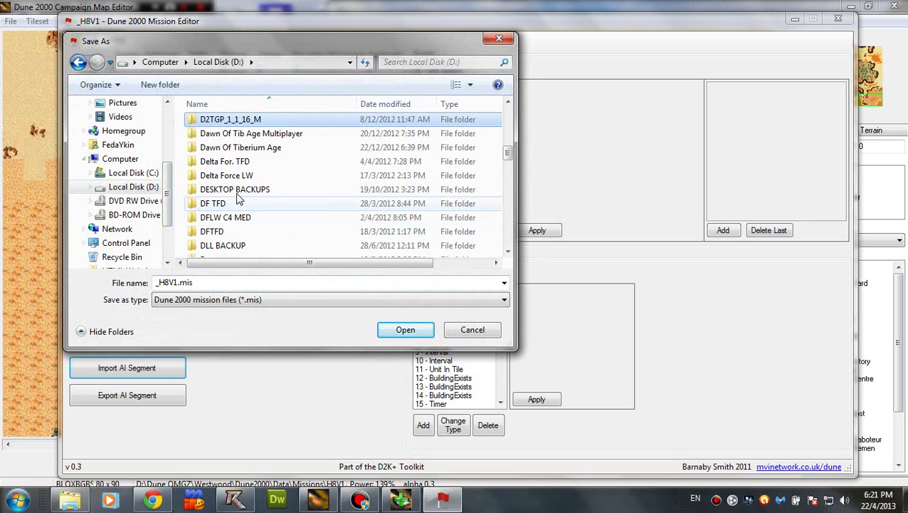
{"action": "key", "text": "d"}
{"action": "key", "text": "d"}
{"action": "key", "text": "d"}
{"action": "key", "text": "d"}
{"action": "key", "text": "d"}
{"action": "key", "text": "d"}
{"action": "key", "text": "d"}
{"action": "key", "text": "d"}
{"action": "key", "text": "d"}
{"action": "key", "text": "d"}
{"action": "key", "text": "d"}
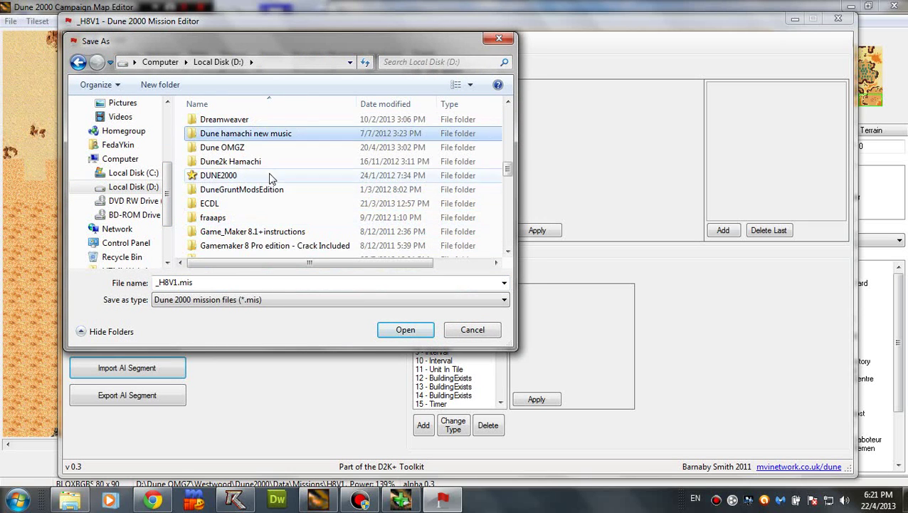
- Save the mission as _H8V1.mis in Dune OMGZ\Westwood\Dune2000\Data\Missions, replacing the existing file
{"action": "double_click", "coordinate": [224, 147]}
{"action": "double_click", "coordinate": [230, 146]}
{"action": "left_click", "coordinate": [224, 139]}
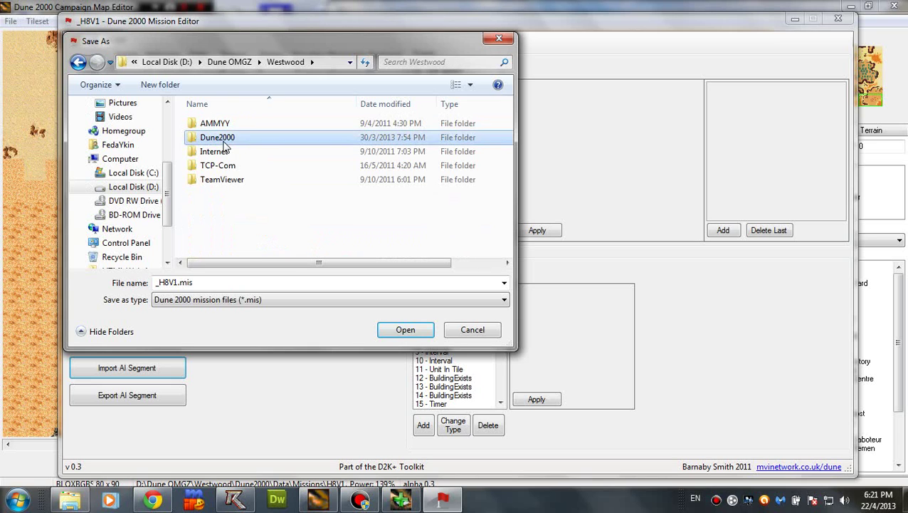
{"action": "double_click", "coordinate": [224, 141]}
{"action": "double_click", "coordinate": [210, 125]}
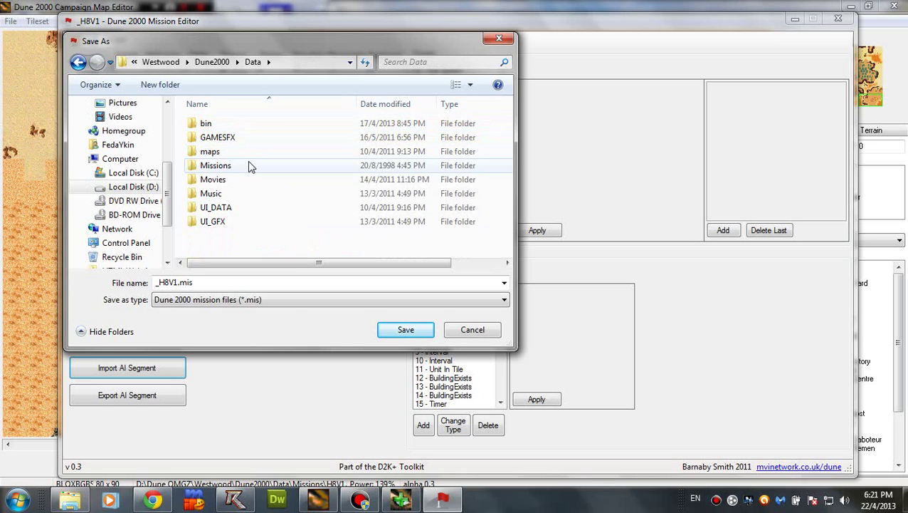
{"action": "double_click", "coordinate": [249, 166]}
{"action": "left_click", "coordinate": [406, 329]}
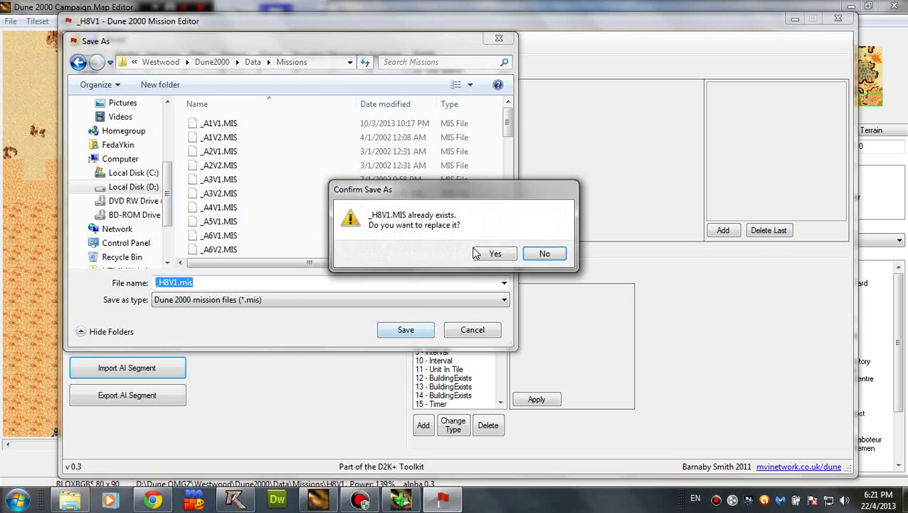
{"action": "left_click", "coordinate": [490, 254]}
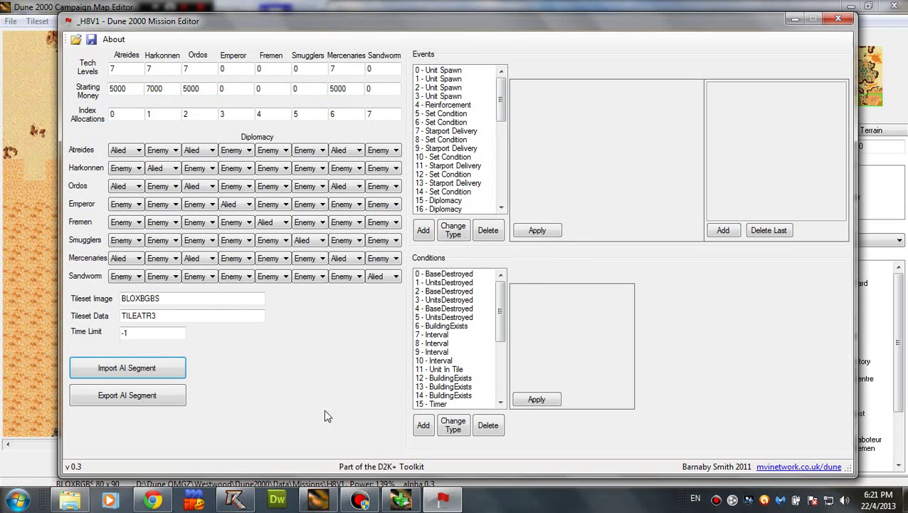
- Launch DUNE2000.EXE from the Dune2000 folder and start the Harkonnen mission HK8 v1
{"action": "left_click", "coordinate": [84, 492]}
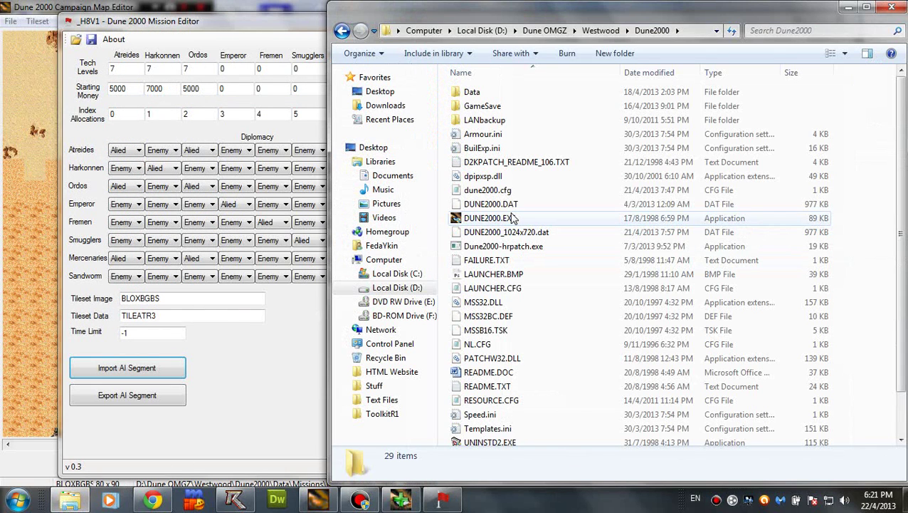
{"action": "left_click", "coordinate": [511, 217]}
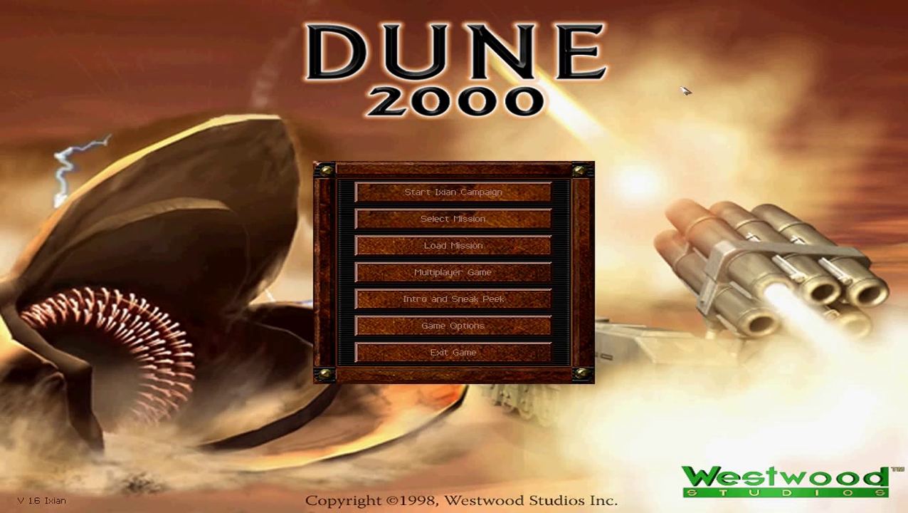
{"action": "left_click", "coordinate": [454, 217]}
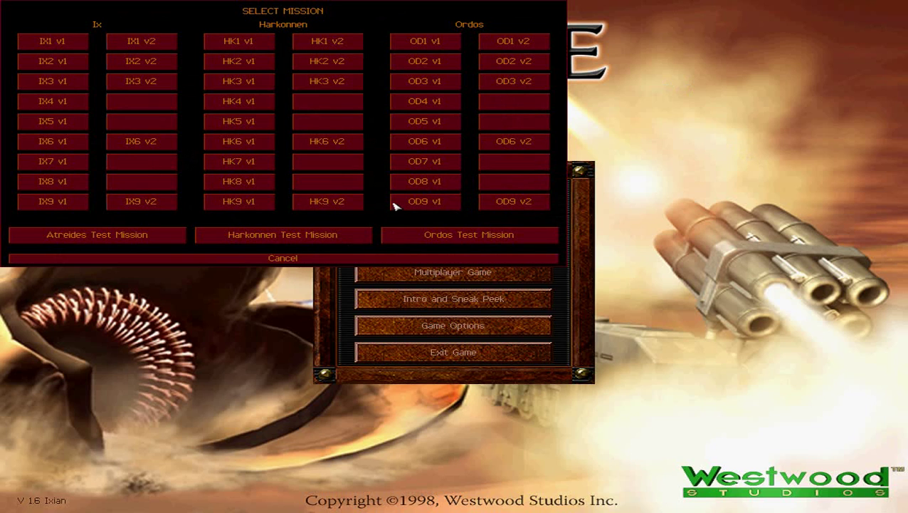
{"action": "left_click", "coordinate": [240, 181]}
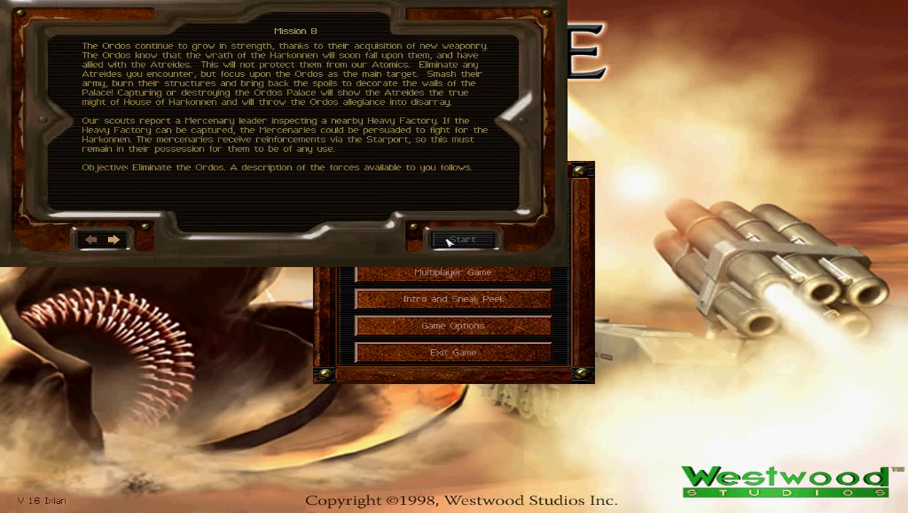
{"action": "left_click", "coordinate": [455, 240]}
- Deploy the construction vehicle as a construction yard and place a concrete slab at its upper-right corner
{"action": "double_click", "coordinate": [385, 289]}
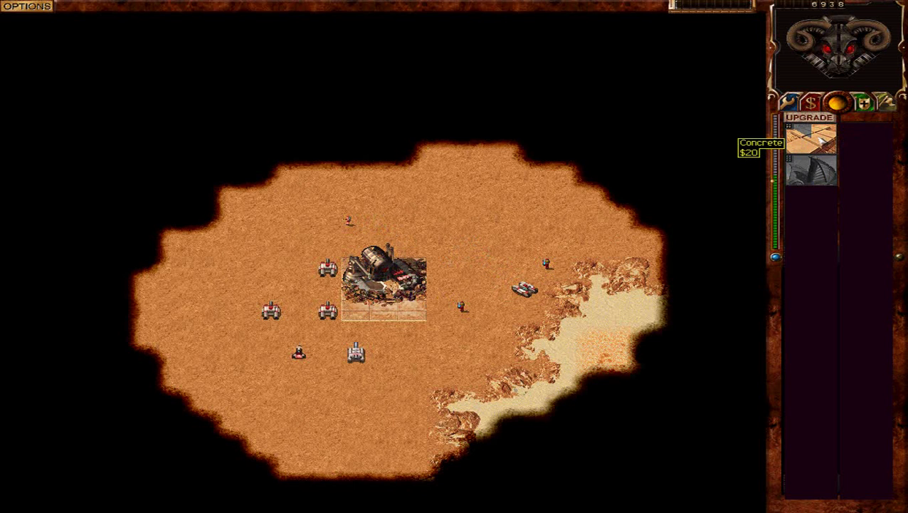
{"action": "left_click", "coordinate": [811, 139]}
{"action": "left_click", "coordinate": [426, 235]}
- Build and place a second concrete slab above the first one, and start building a wind trap
{"action": "left_click", "coordinate": [811, 138]}
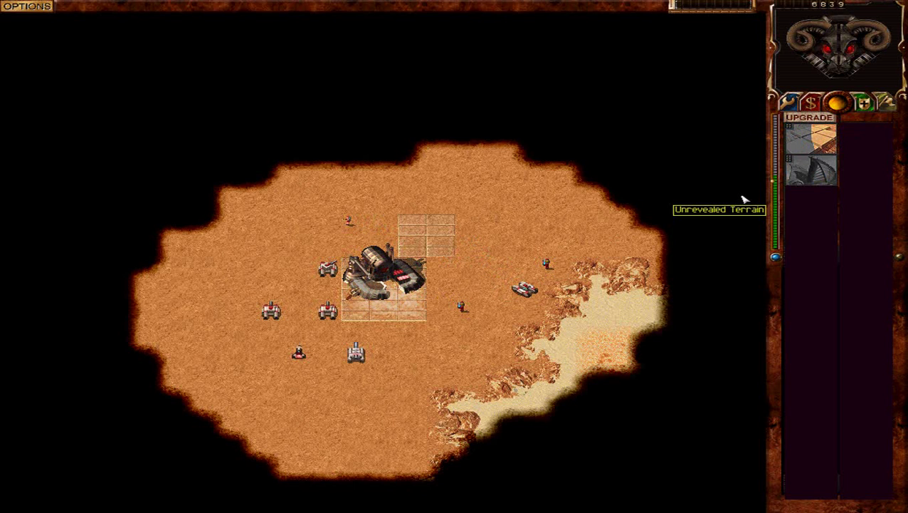
{"action": "left_click", "coordinate": [811, 139]}
{"action": "left_click", "coordinate": [427, 192]}
{"action": "left_click", "coordinate": [810, 169]}
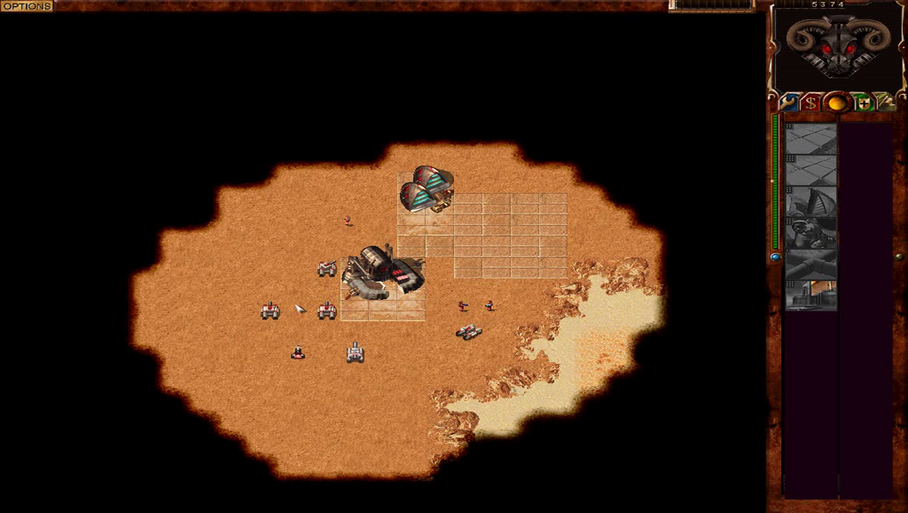
- Select tanks near the construction yard and send them west to scout the unrevealed terrain
{"action": "mouse_move", "coordinate": [1, 283]}
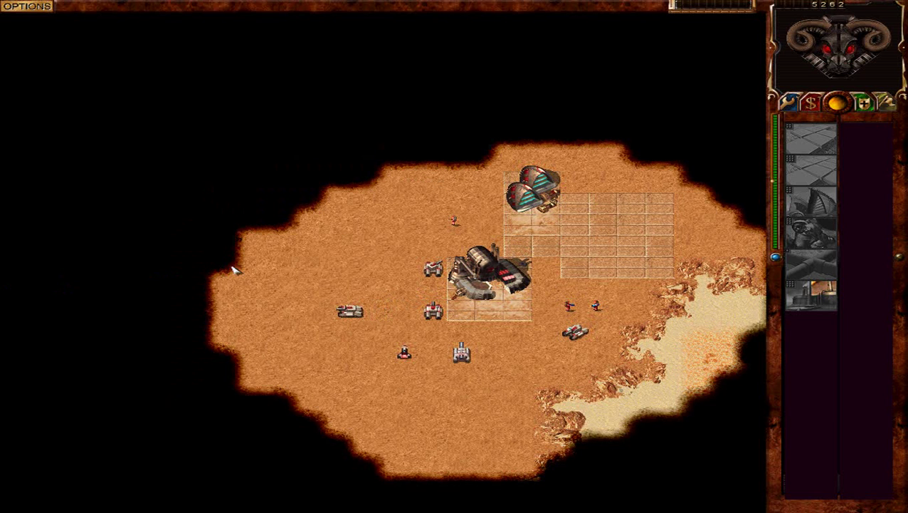
{"action": "left_click_drag", "start_coordinate": [223, 254], "coordinate": [612, 448]}
{"action": "left_click", "coordinate": [292, 370]}
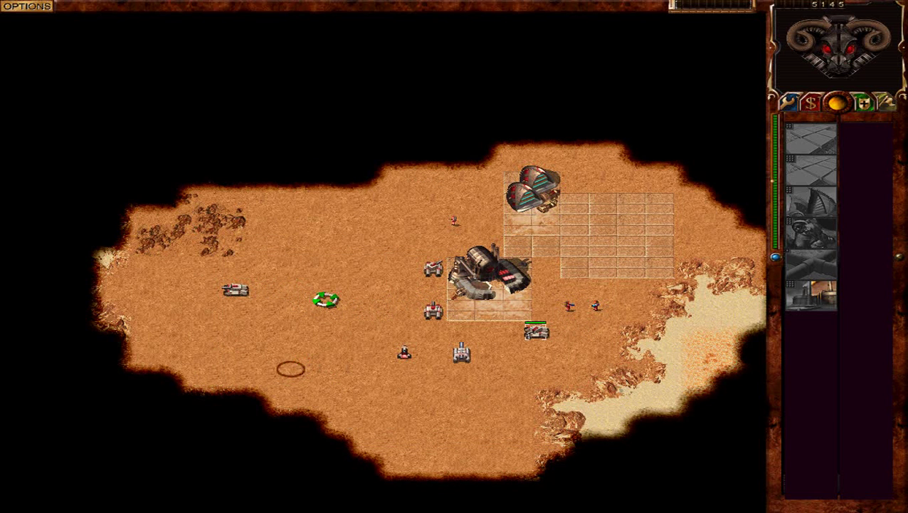
{"action": "left_click_drag", "start_coordinate": [165, 240], "coordinate": [490, 411]}
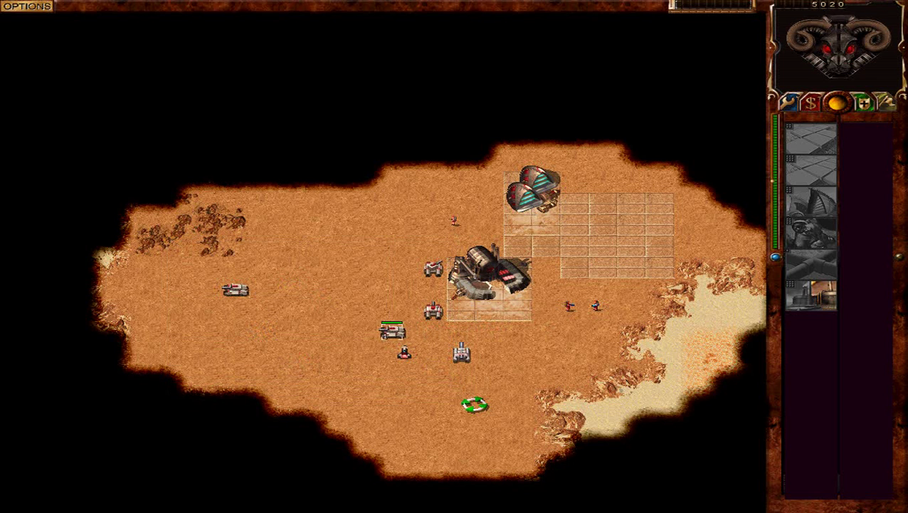
{"action": "left_click_drag", "start_coordinate": [159, 234], "coordinate": [504, 403]}
{"action": "mouse_move", "coordinate": [2, 304]}
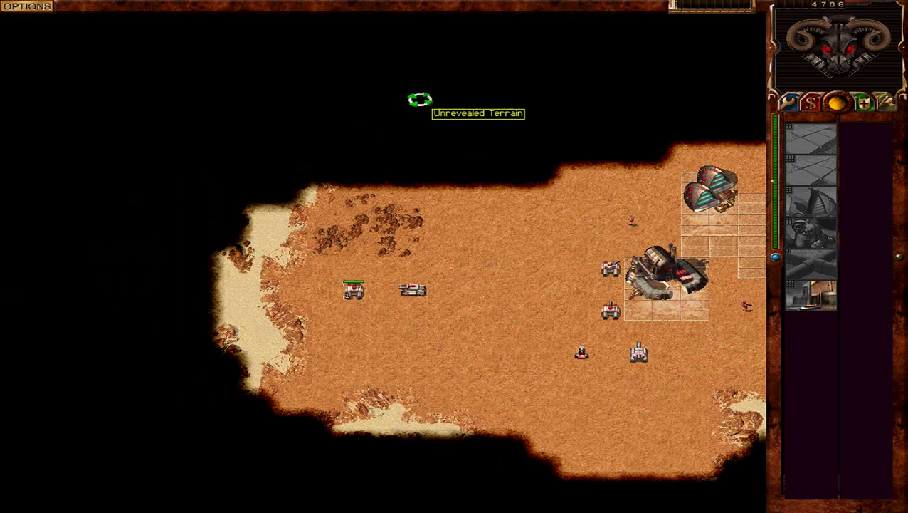
- Select the tanks west of the construction yard and send one northeast into the unrevealed terrain north of the base
{"action": "left_click_drag", "start_coordinate": [293, 157], "coordinate": [518, 333]}
{"action": "left_click", "coordinate": [516, 120]}
{"action": "key", "text": "Up"}
{"action": "key", "text": "Right"}
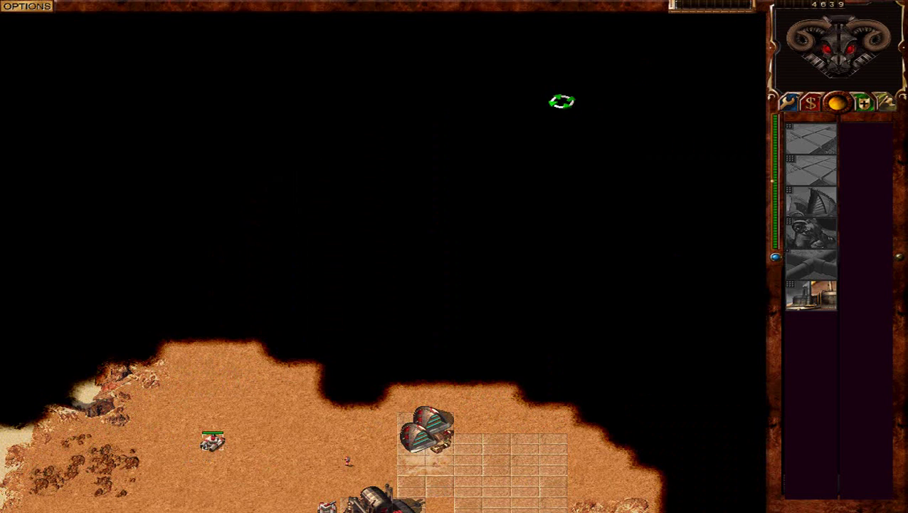
{"action": "right_click", "coordinate": [448, 124]}
{"action": "left_click_drag", "start_coordinate": [189, 278], "coordinate": [391, 432]}
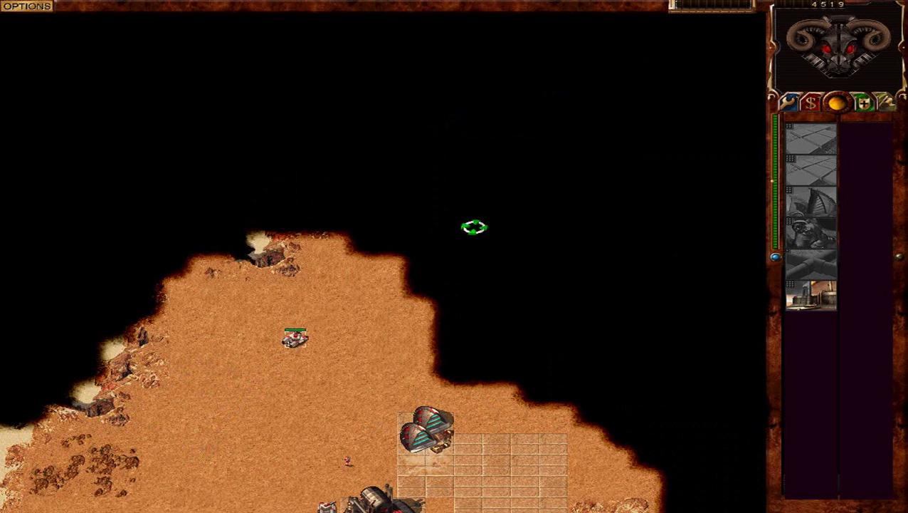
- Advance the scouting tank to the northern edge of the rock plateau and onto the sand beyond the cliffs
{"action": "left_click", "coordinate": [476, 227]}
{"action": "right_click", "coordinate": [478, 228]}
{"action": "right_click", "coordinate": [437, 168]}
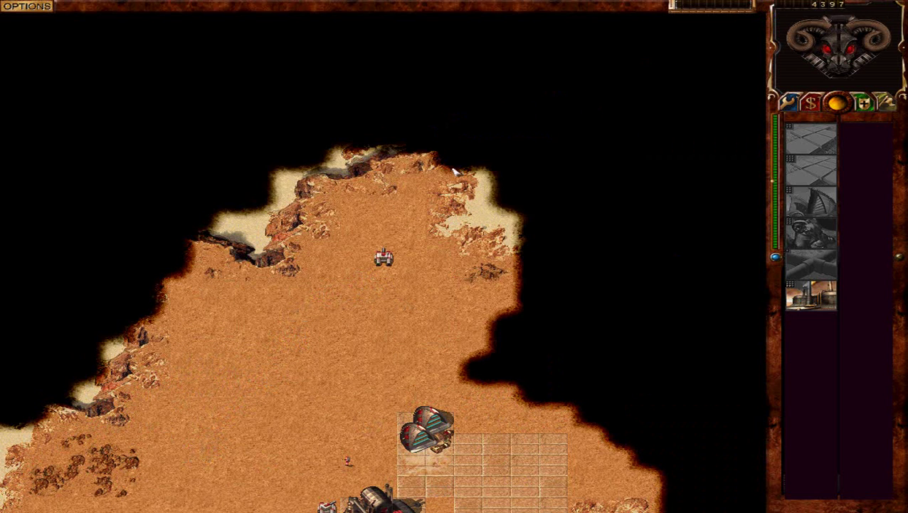
{"action": "right_click", "coordinate": [471, 173]}
{"action": "right_click", "coordinate": [436, 70]}
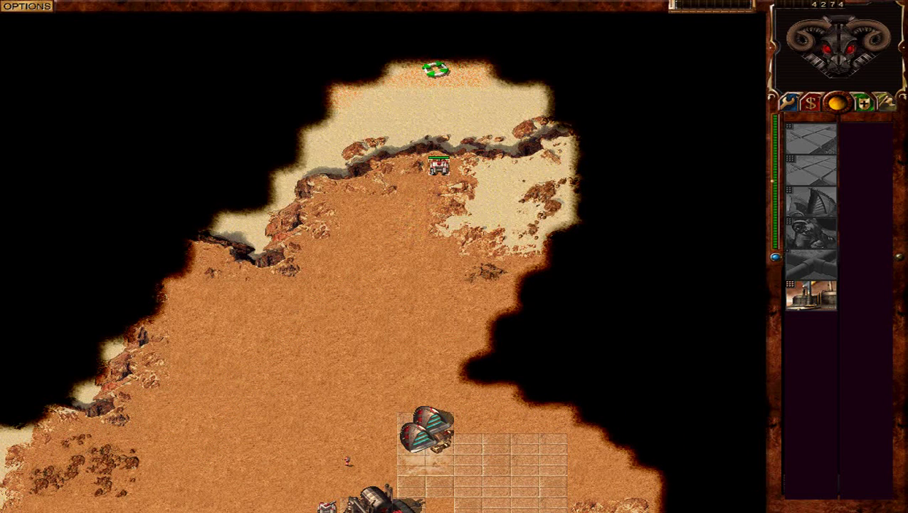
- Place the finished refinery on the concrete area east of the wind trap
{"action": "mouse_move", "coordinate": [375, 510]}
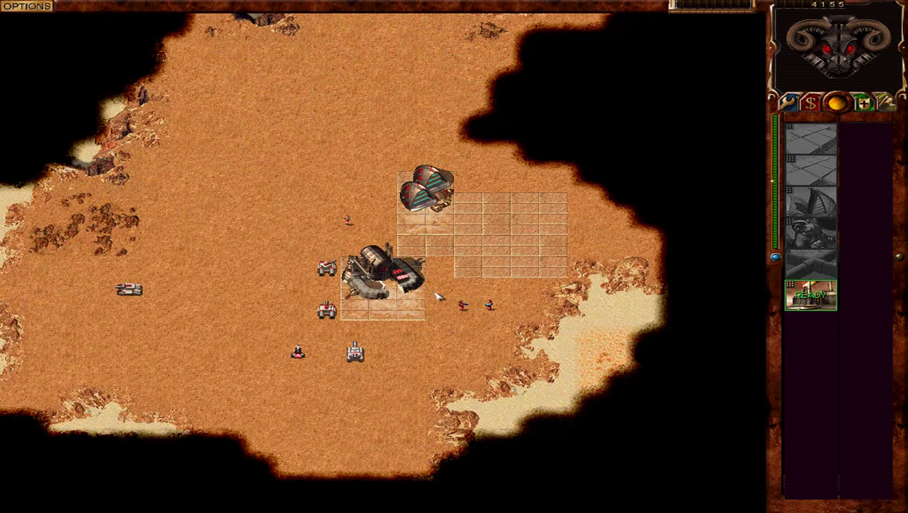
{"action": "left_click", "coordinate": [811, 294]}
{"action": "left_click", "coordinate": [498, 226]}
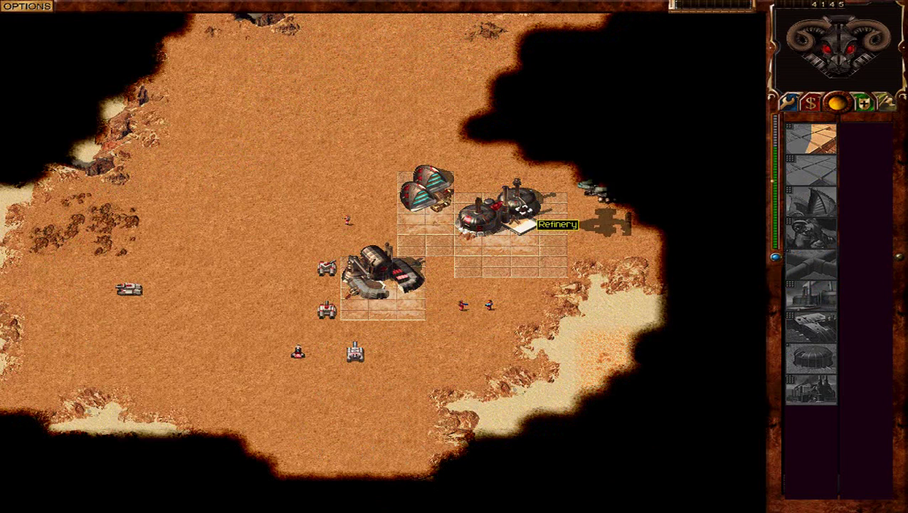
- Scout the spice field beyond the northern cliffs with the tank and order it back toward the base
{"action": "mouse_move", "coordinate": [564, 3]}
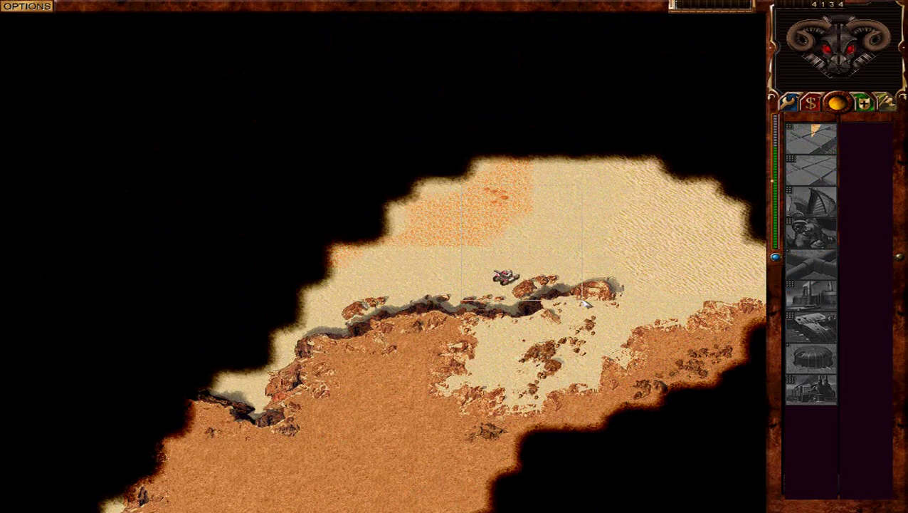
{"action": "left_click", "coordinate": [502, 278]}
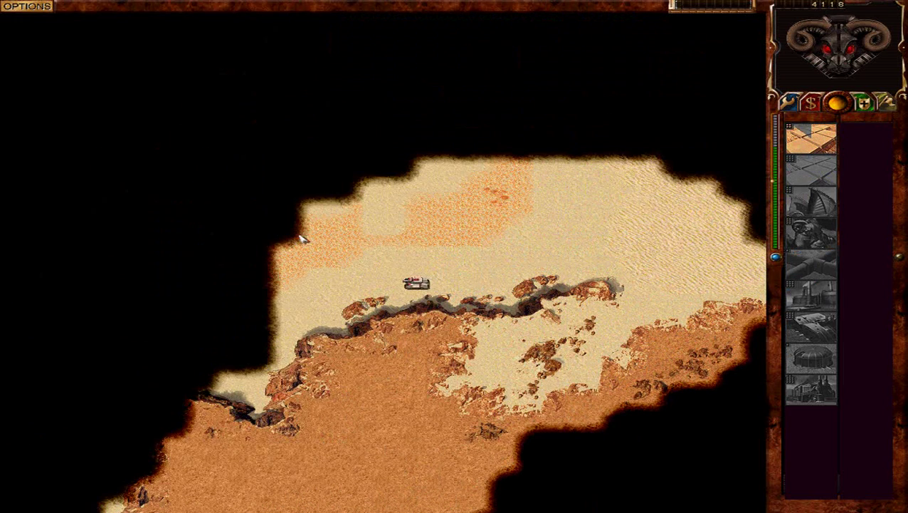
{"action": "mouse_move", "coordinate": [4, 504]}
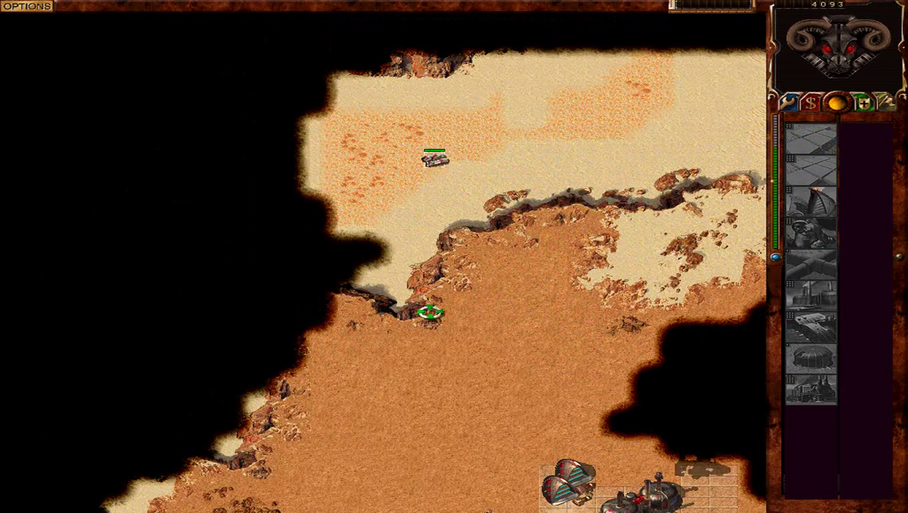
{"action": "left_click", "coordinate": [461, 417]}
{"action": "right_click", "coordinate": [461, 416]}
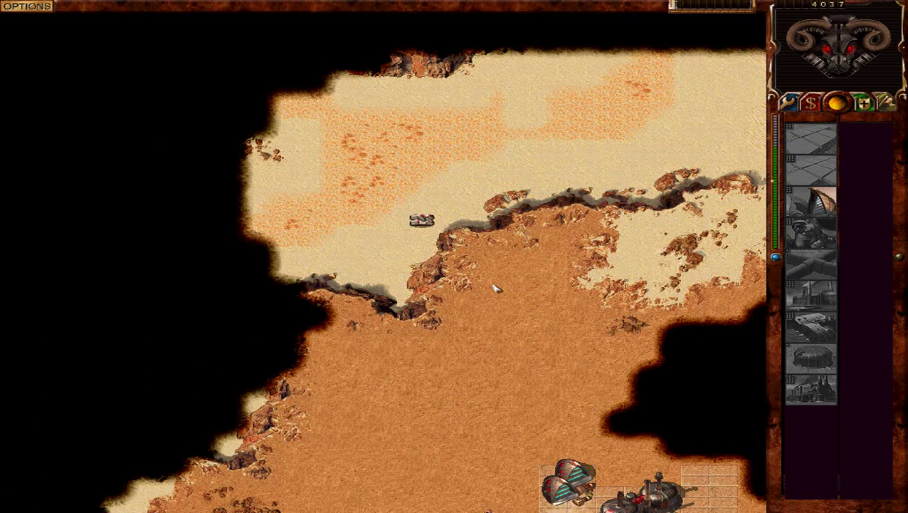
- Select the refinery and cancel the wind trap under construction
{"action": "mouse_move", "coordinate": [904, 479]}
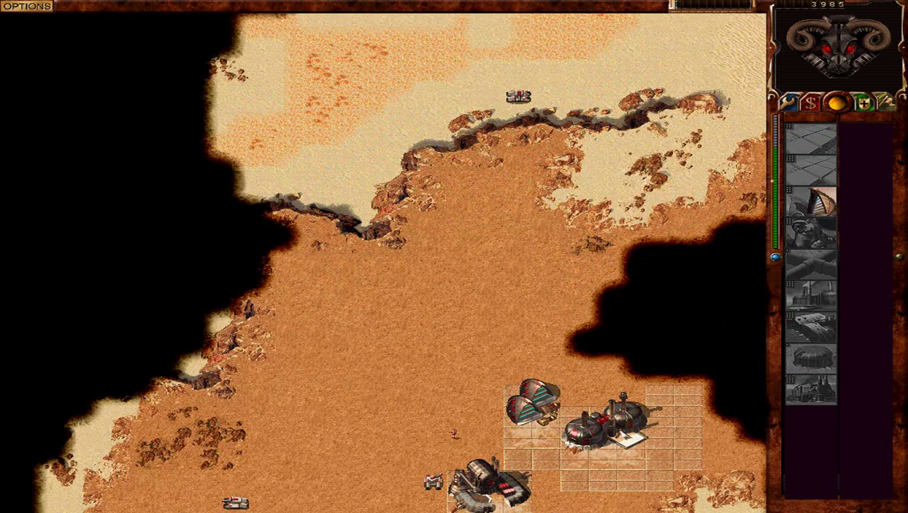
{"action": "left_click", "coordinate": [616, 428]}
{"action": "mouse_move", "coordinate": [907, 235]}
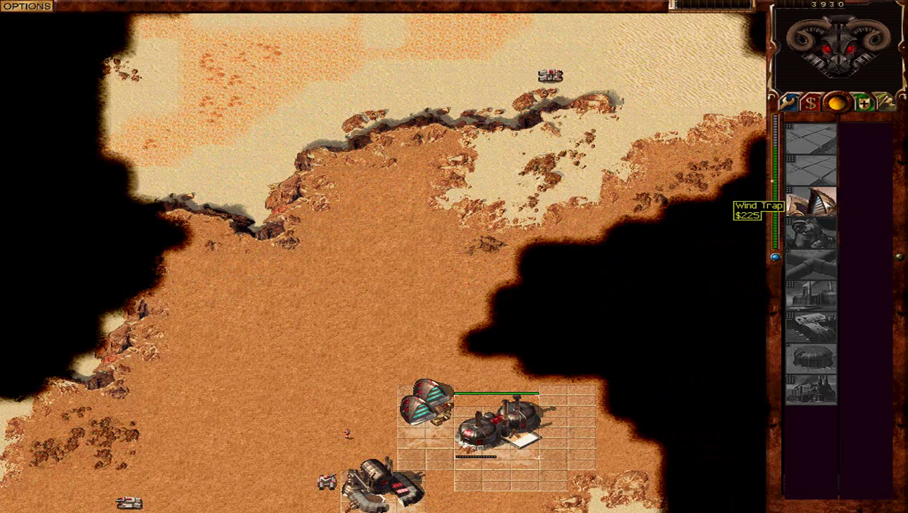
{"action": "right_click", "coordinate": [823, 202]}
{"action": "right_click", "coordinate": [823, 202]}
- Build a small concrete slab, place it southeast of the construction yard, and start building more concrete
{"action": "mouse_move", "coordinate": [148, 507]}
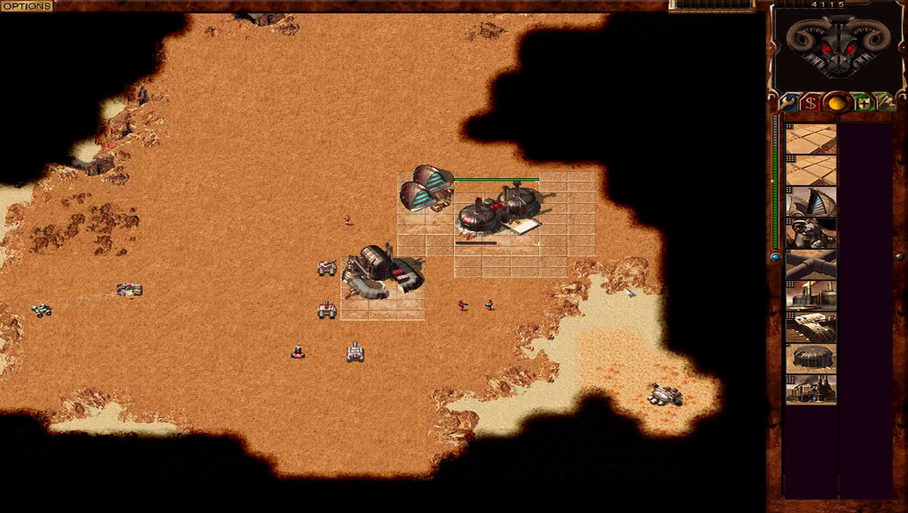
{"action": "left_click", "coordinate": [812, 171]}
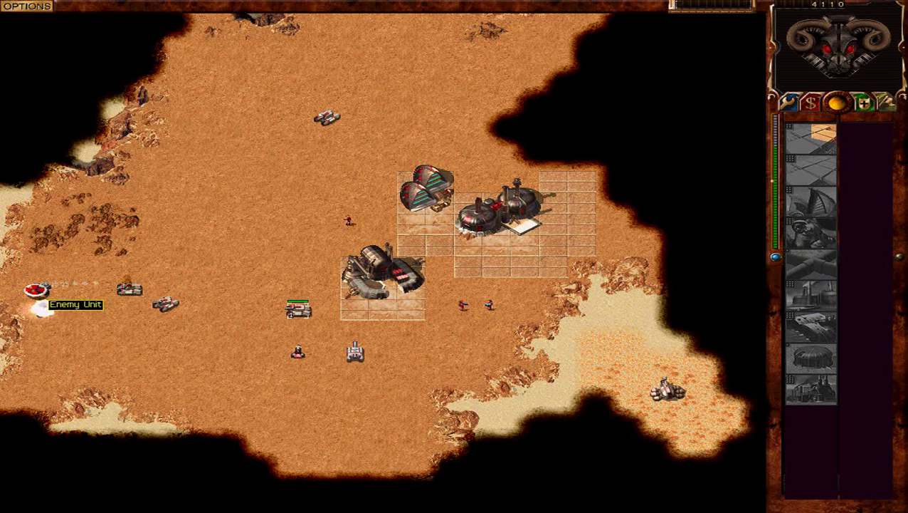
{"action": "left_click", "coordinate": [454, 341]}
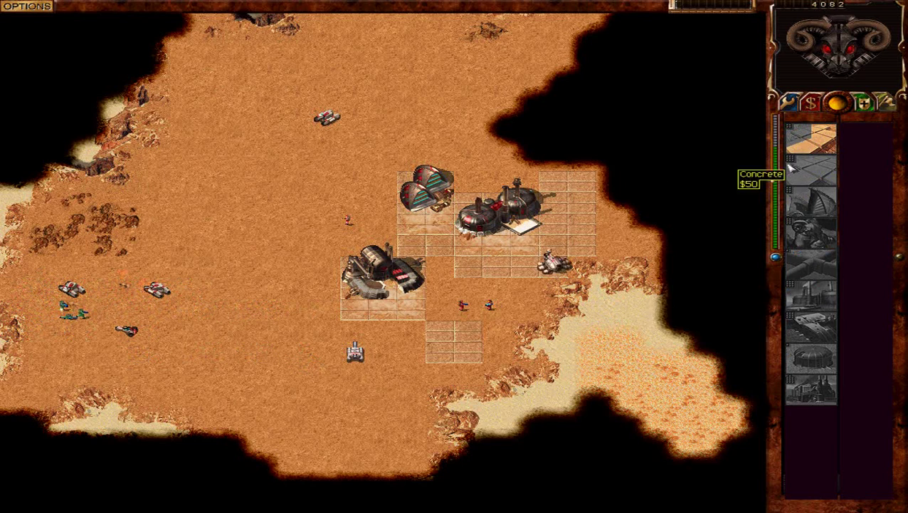
{"action": "left_click", "coordinate": [808, 152]}
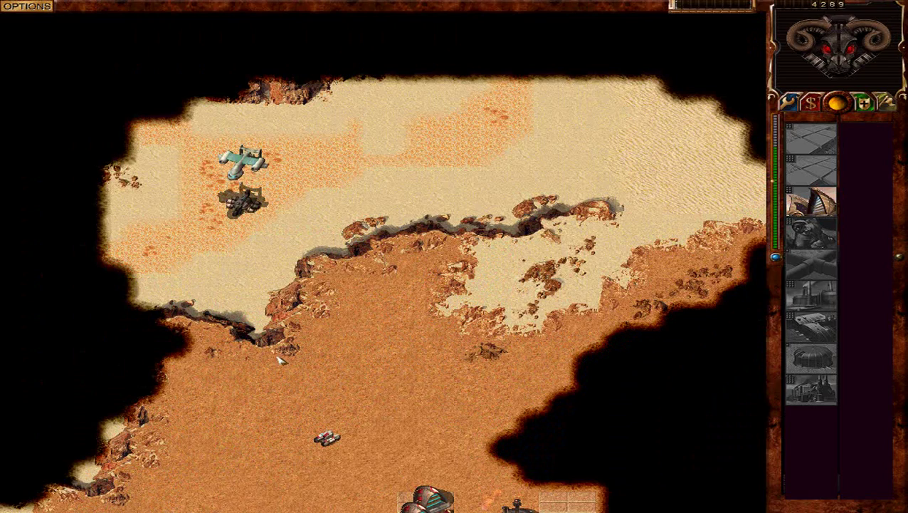
- Send the tank north of the base east to scout the unrevealed terrain
{"action": "left_click_drag", "start_coordinate": [280, 361], "coordinate": [416, 450]}
{"action": "left_click", "coordinate": [493, 433]}
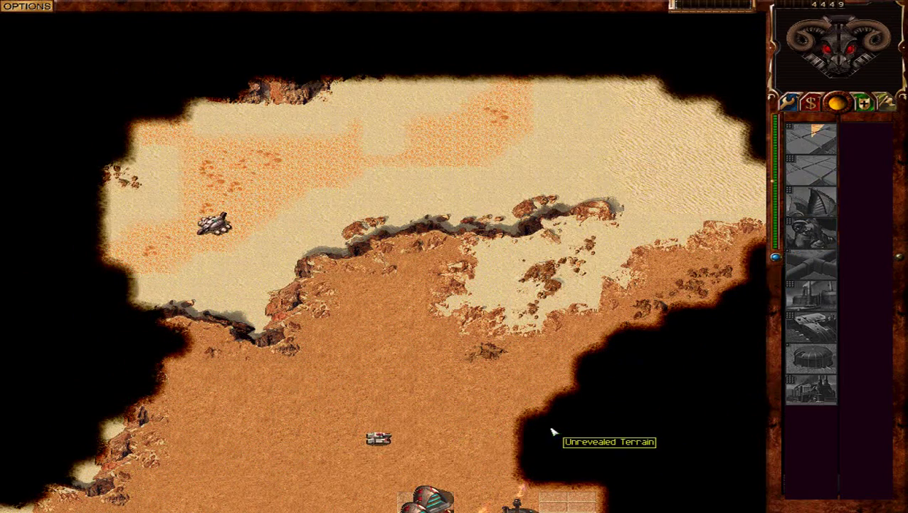
- Place the finished small concrete slab northwest of the construction yard and start building another one
{"action": "key", "text": "h"}
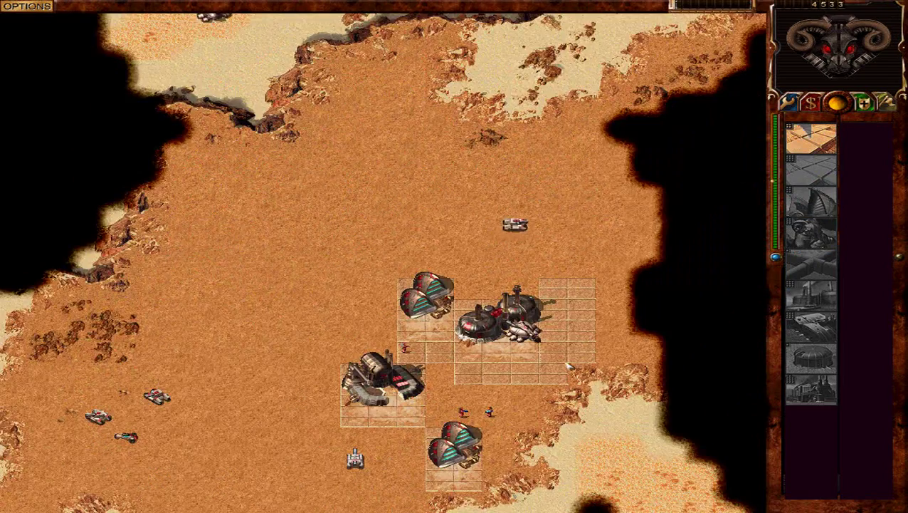
{"action": "left_click", "coordinate": [812, 139]}
{"action": "left_click", "coordinate": [525, 235]}
{"action": "left_click", "coordinate": [811, 139]}
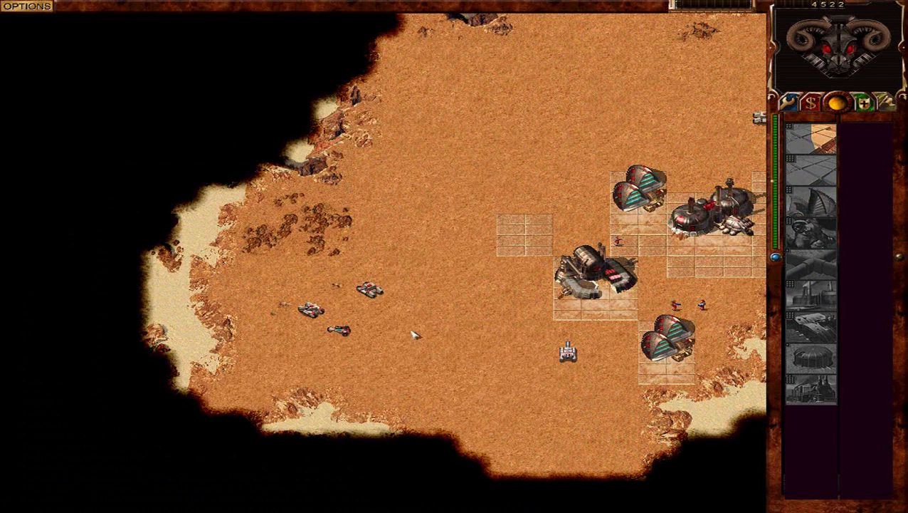